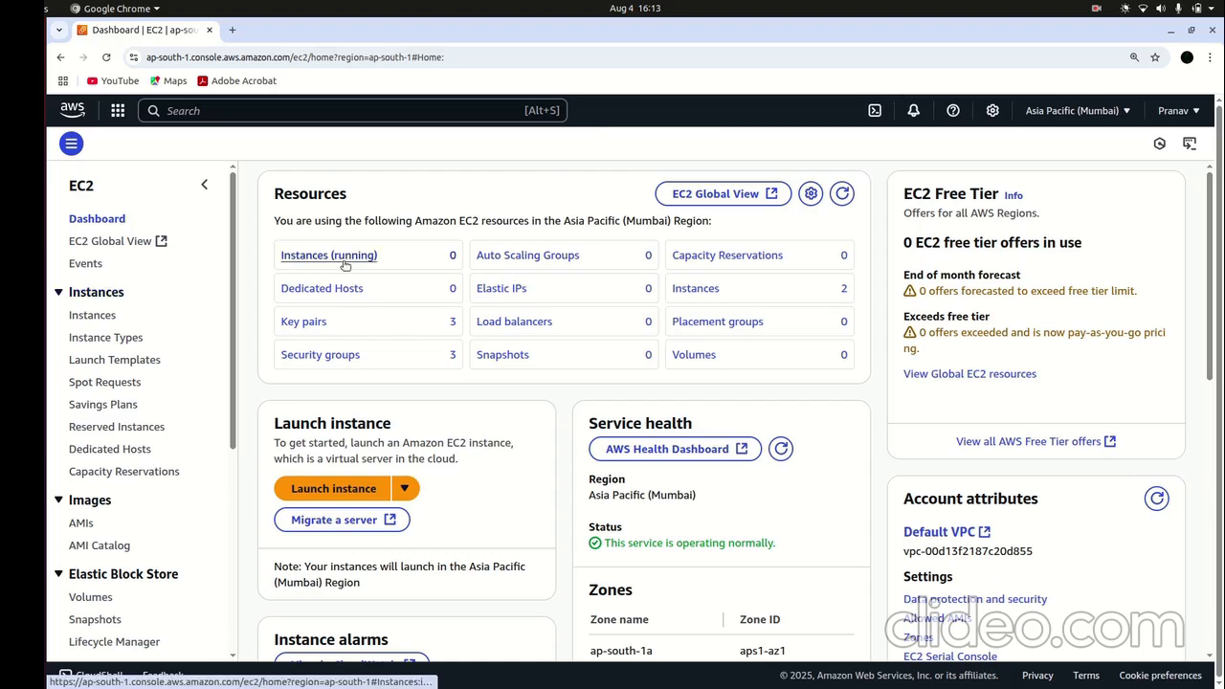
Open the EC2 instances list, refresh it, and start launching a new instance named demo-server
click(95, 317)
click(705, 183)
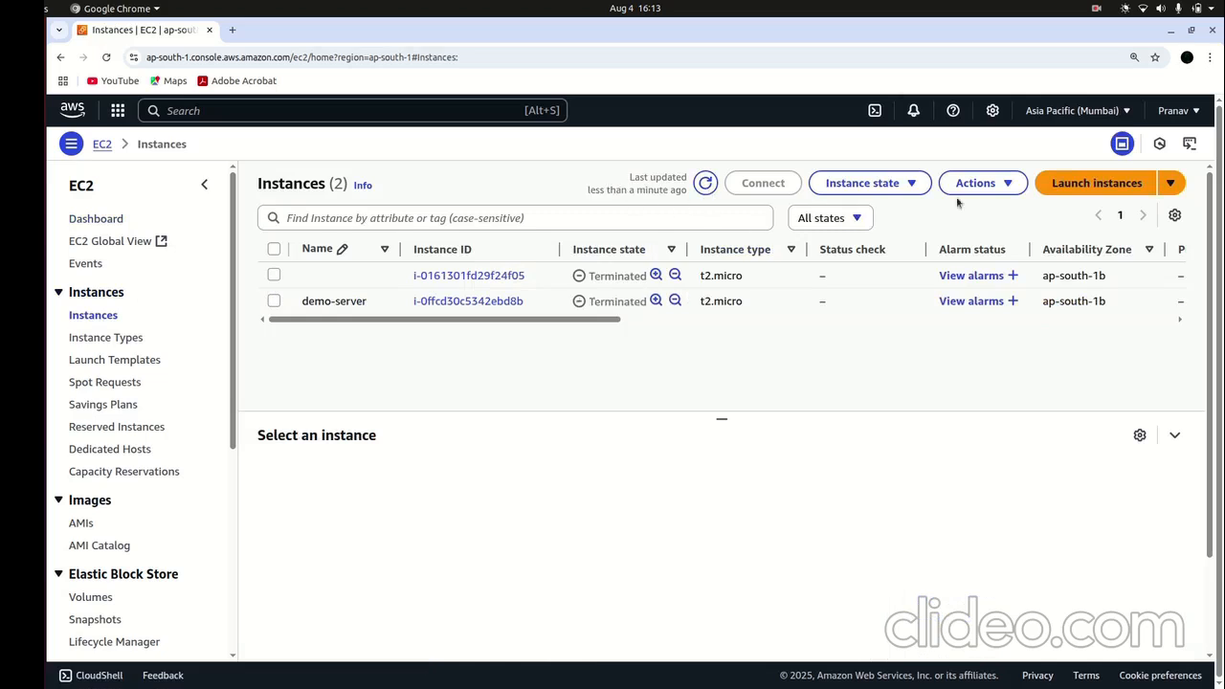
click(1065, 188)
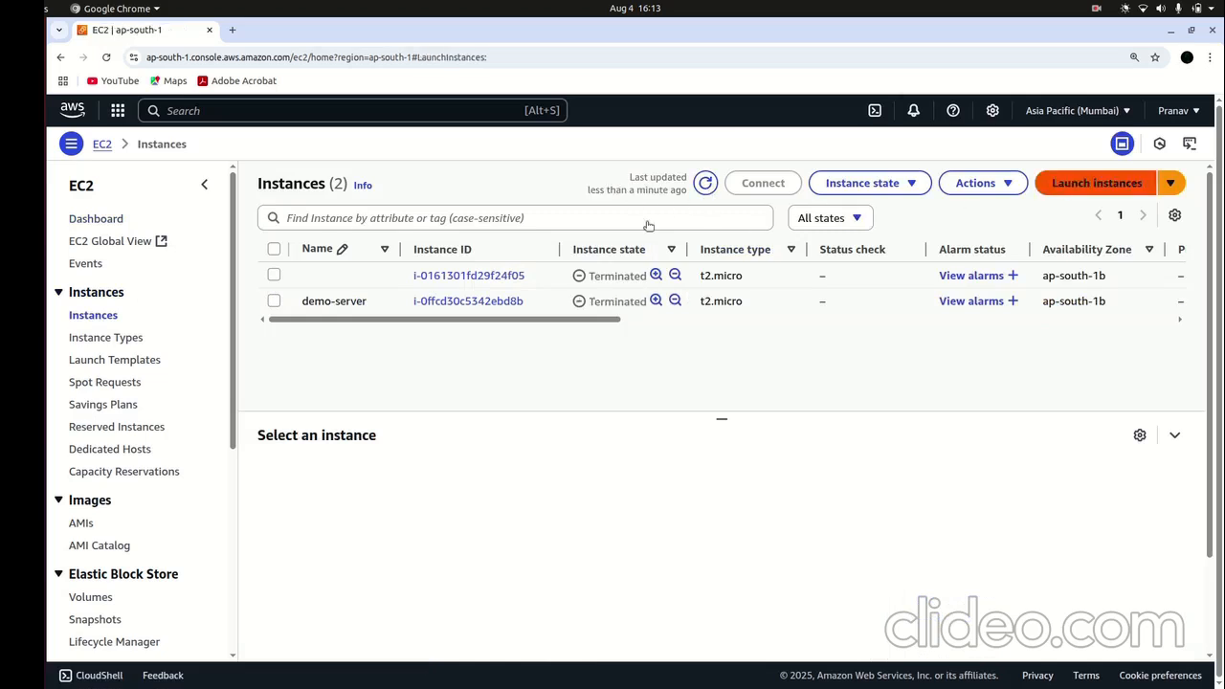
click(219, 322)
text(demo-server)
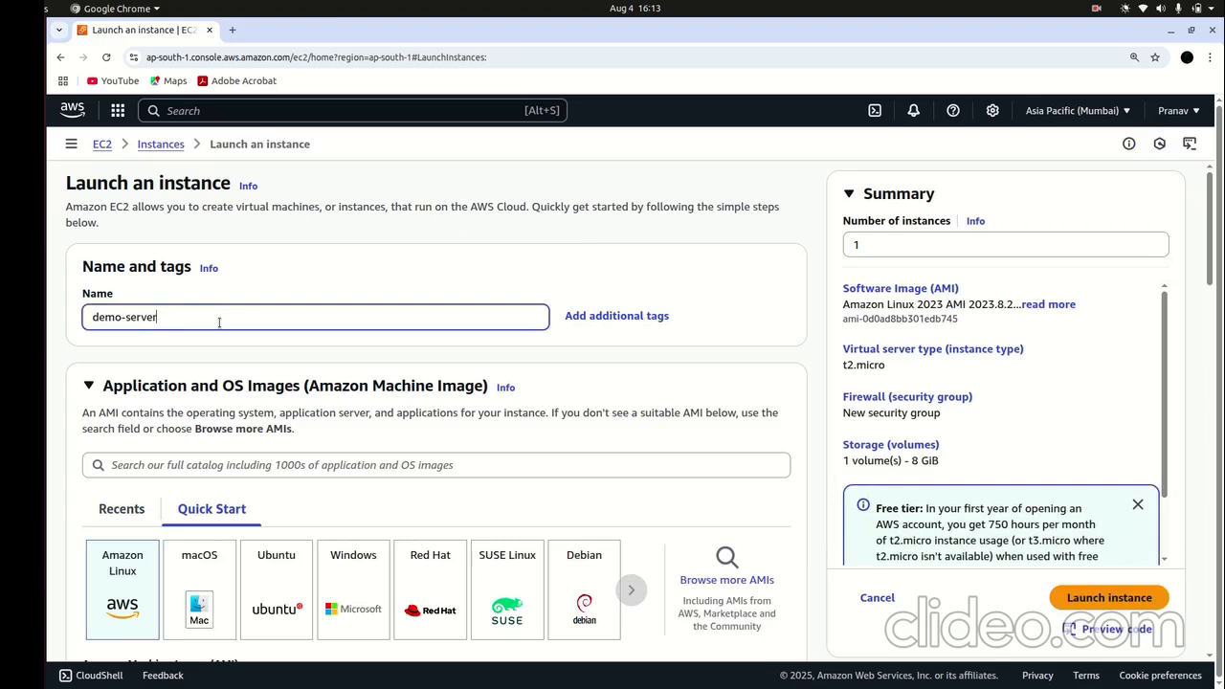
Review the Amazon Linux machine image details and the available architecture options
scroll(219, 323, down, 3)
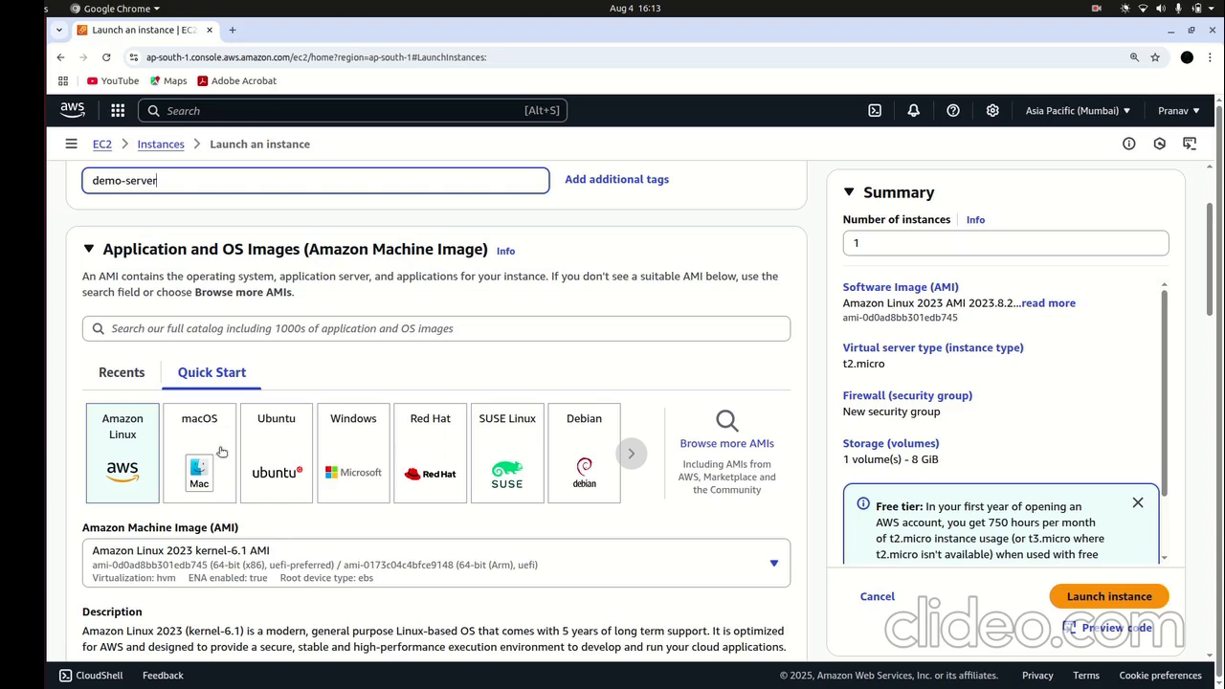
scroll(352, 363, down, 4)
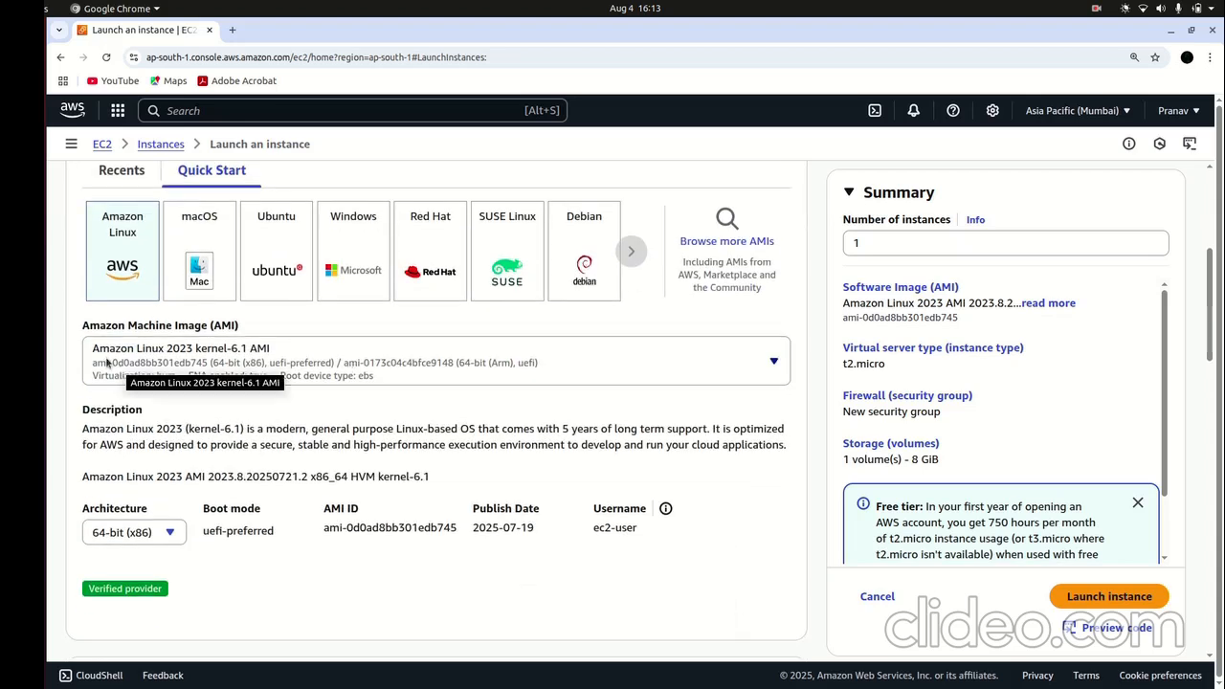
scroll(237, 429, down, 4)
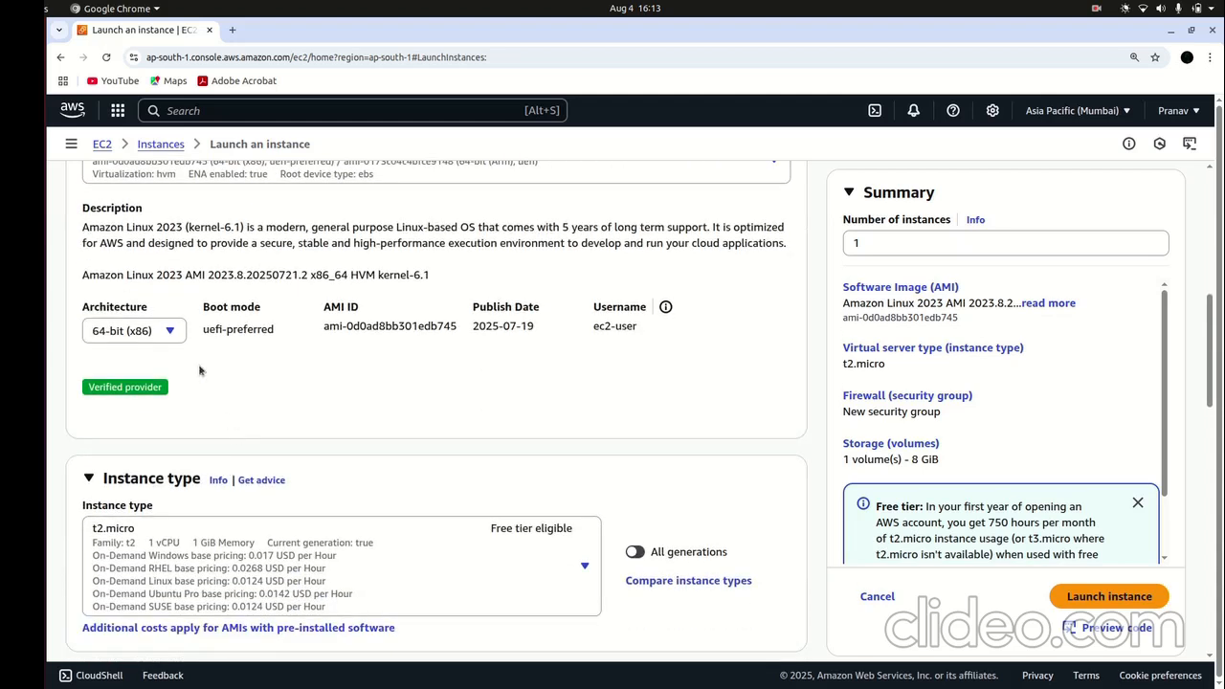
click(170, 331)
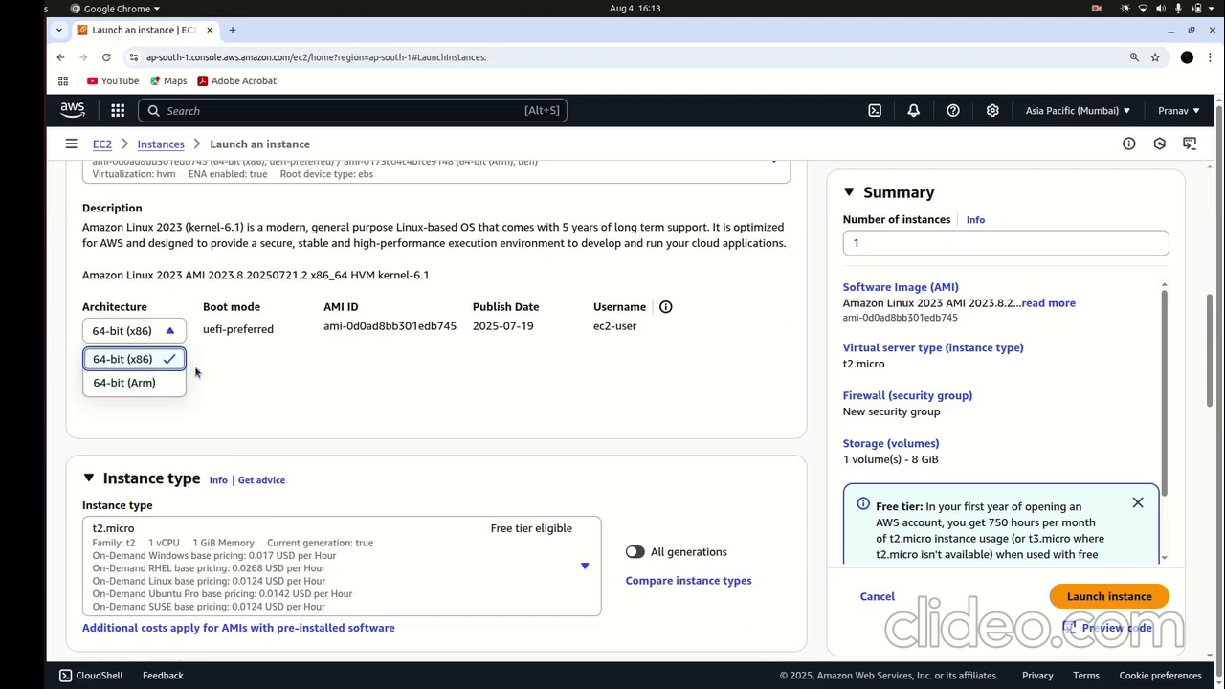
Look through the available instance types and compare their vCPU, memory and pricing with t2.micro
scroll(227, 400, down, 4)
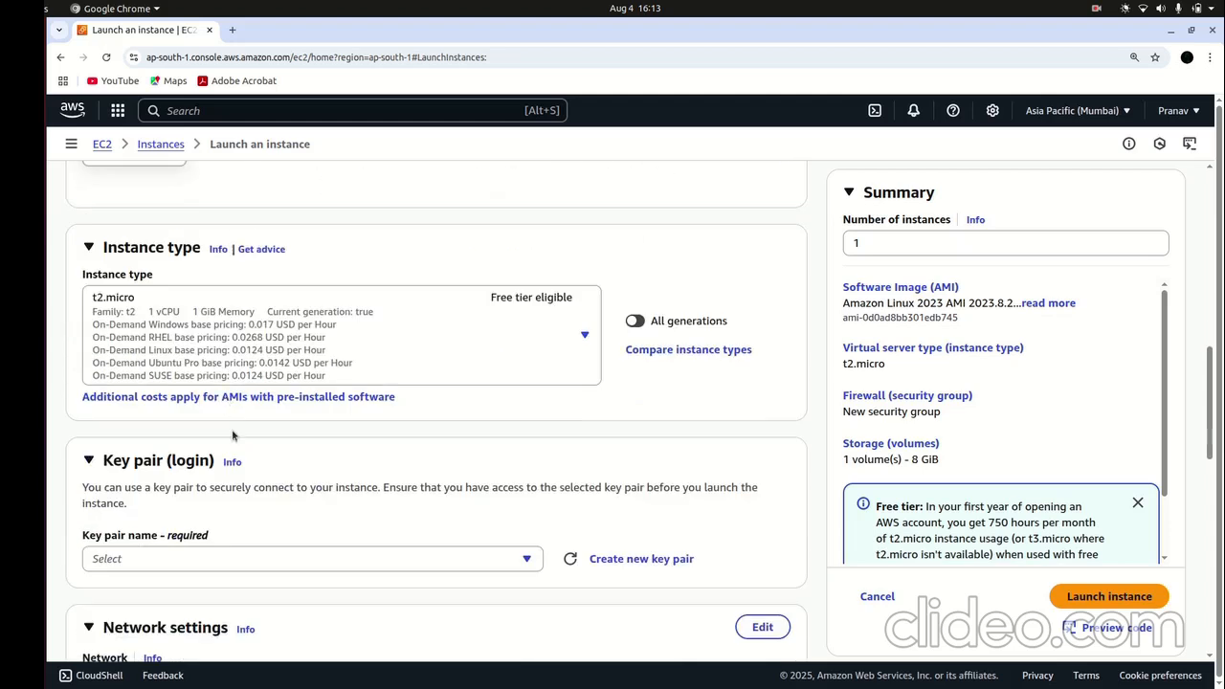
click(294, 358)
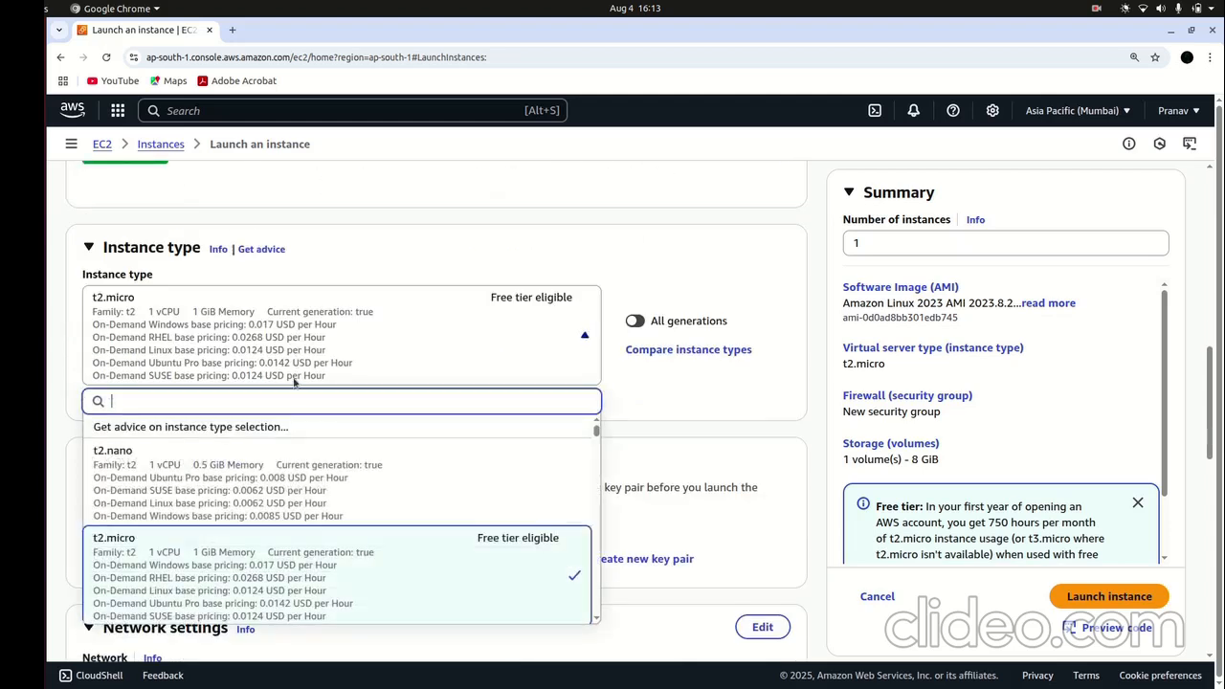
scroll(265, 499, down, 5)
scroll(265, 500, down, 4)
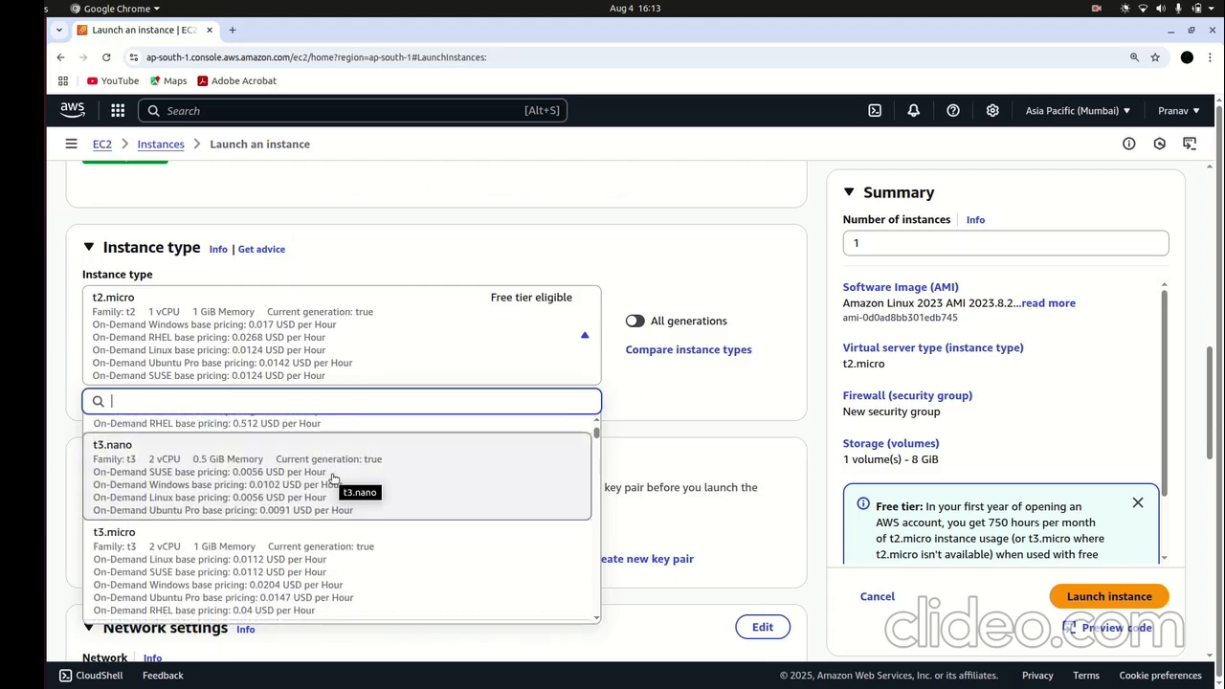
scroll(331, 482, up, 5)
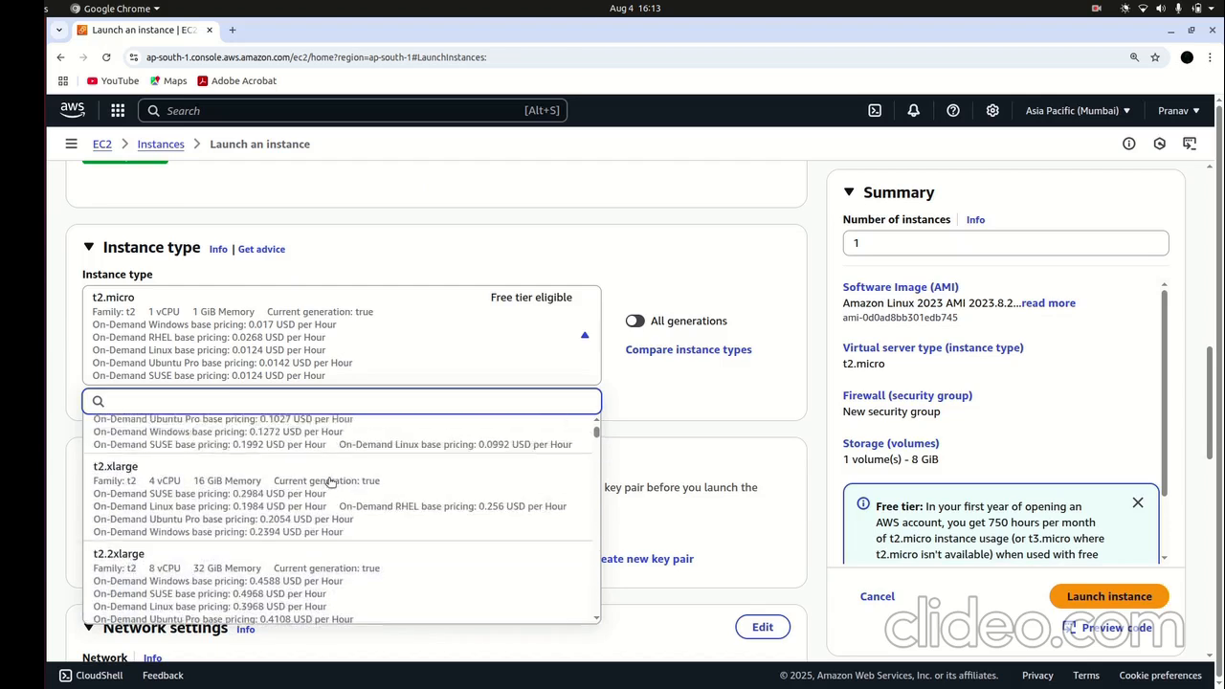
scroll(330, 481, up, 4)
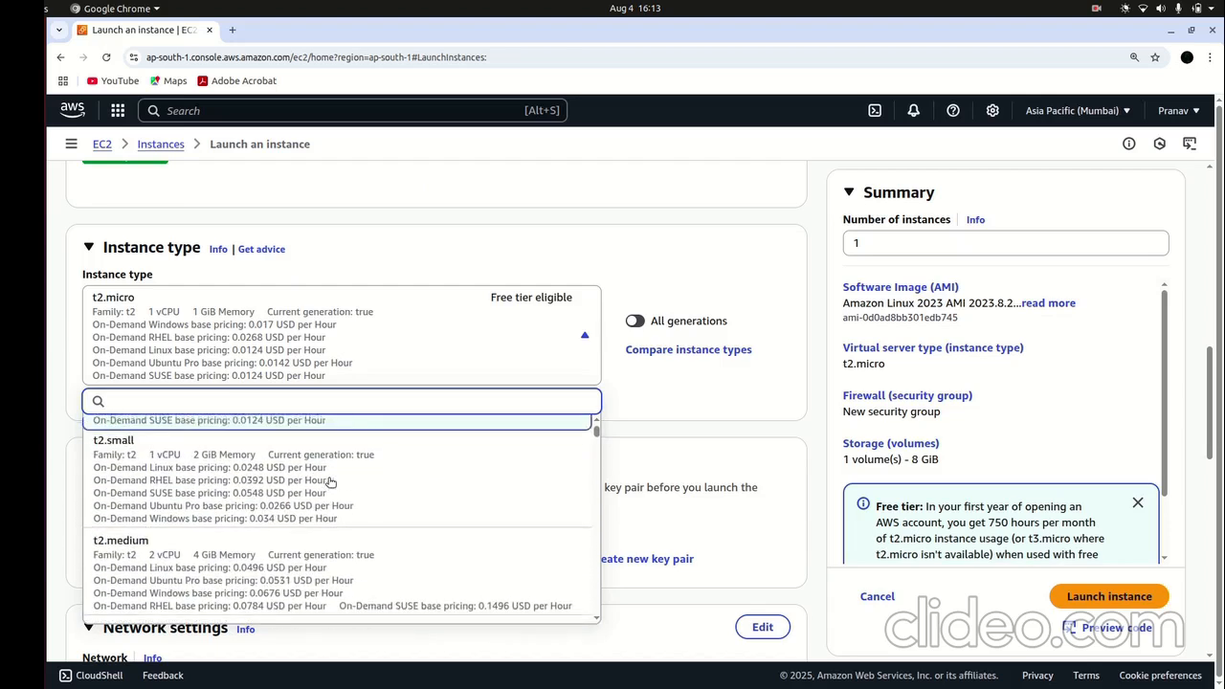
scroll(330, 481, up, 1)
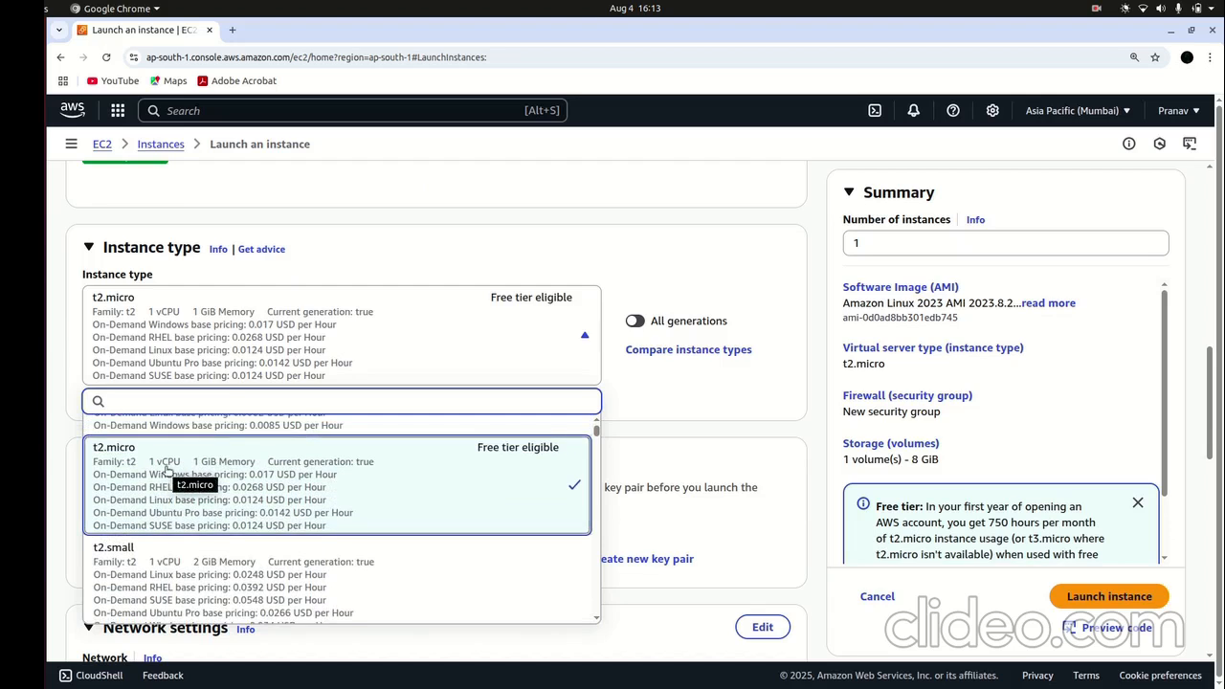
click(636, 421)
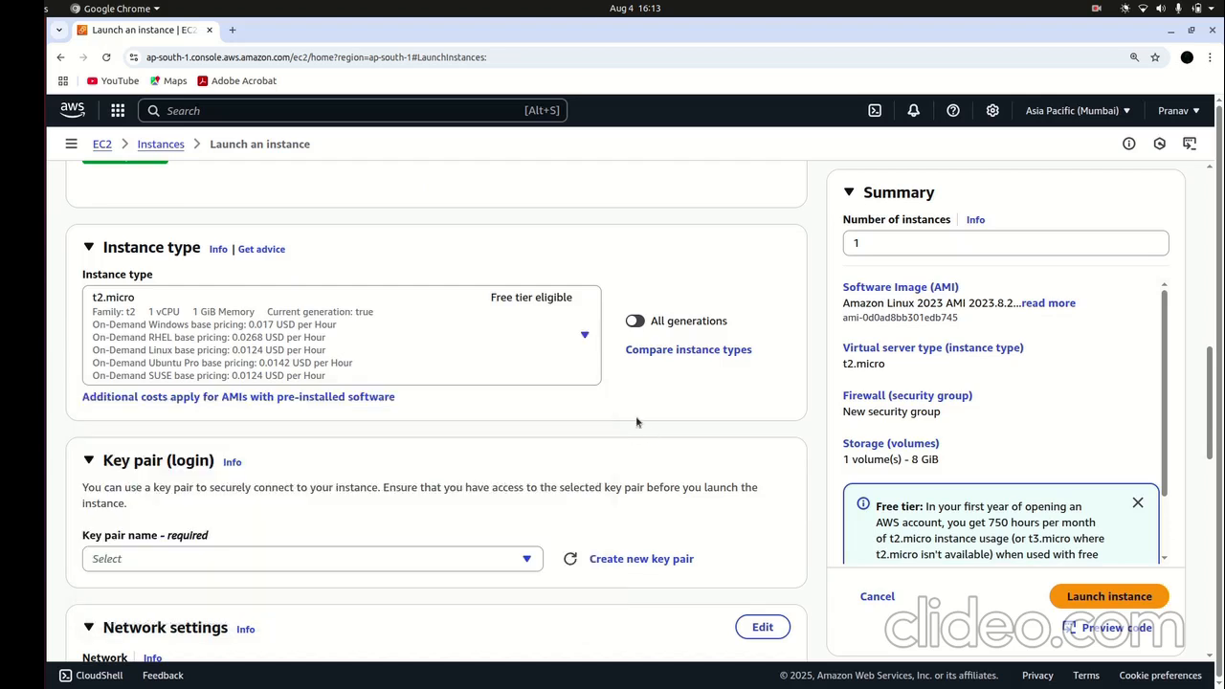
Create a new RSA key pair named demo in .pem format for logging in to the instance
scroll(492, 446, down, 3)
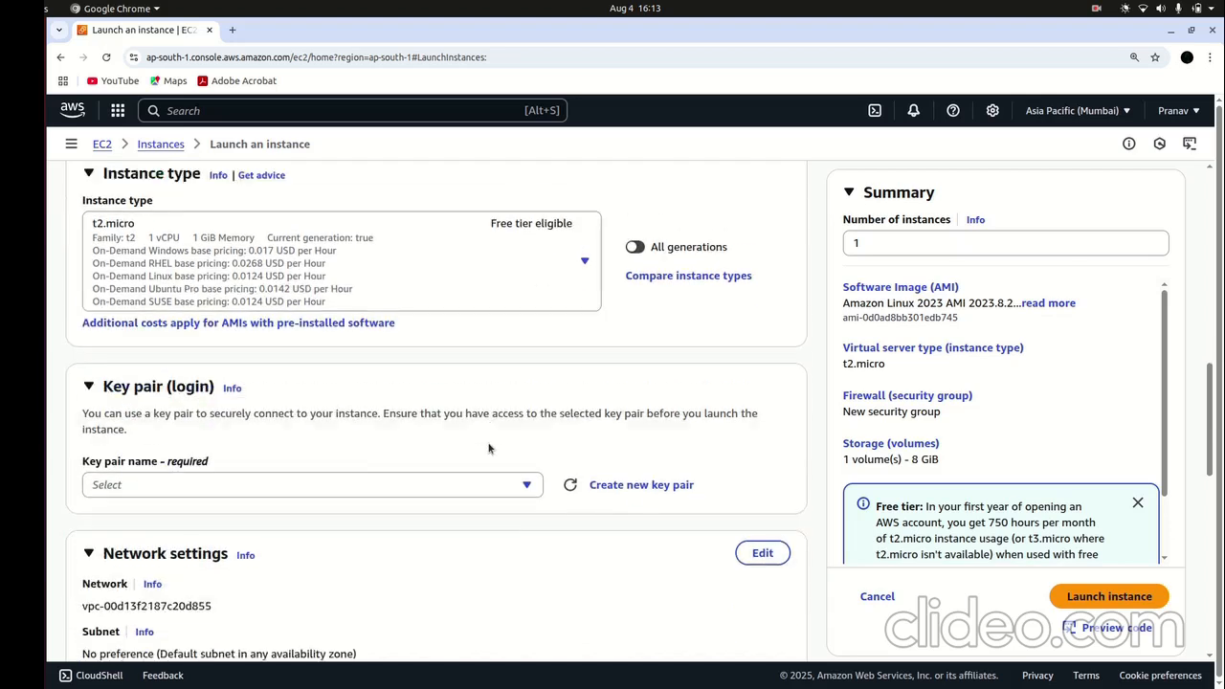
scroll(488, 447, down, 1)
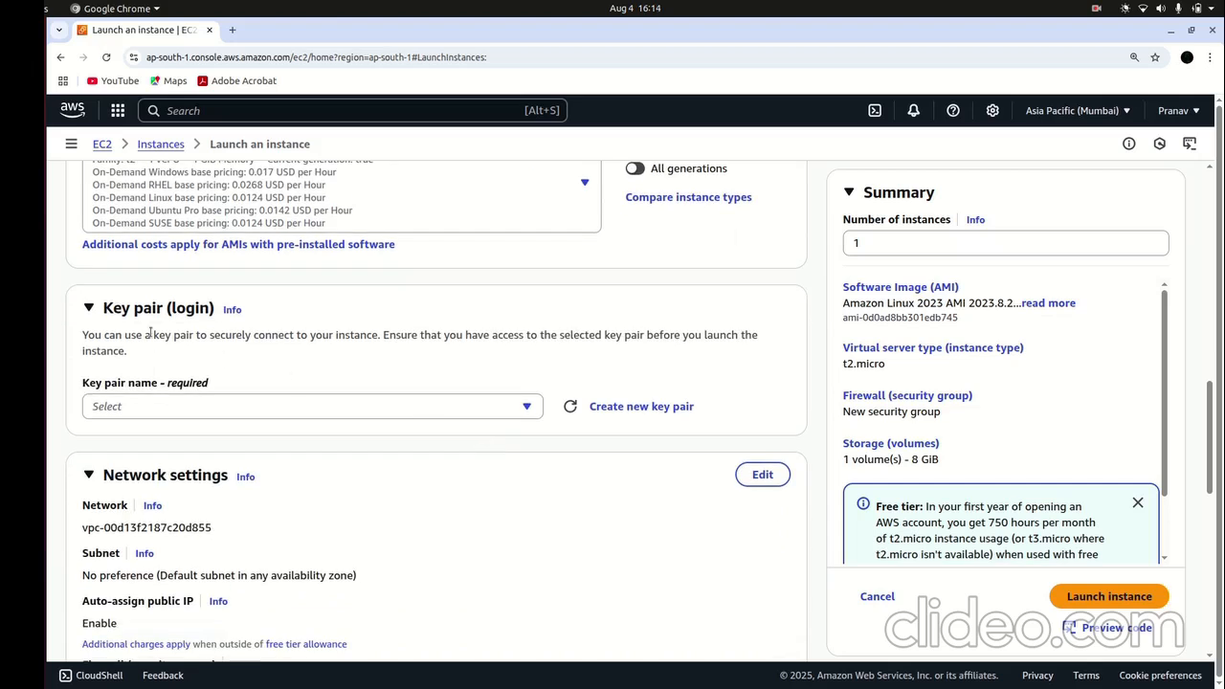
click(259, 409)
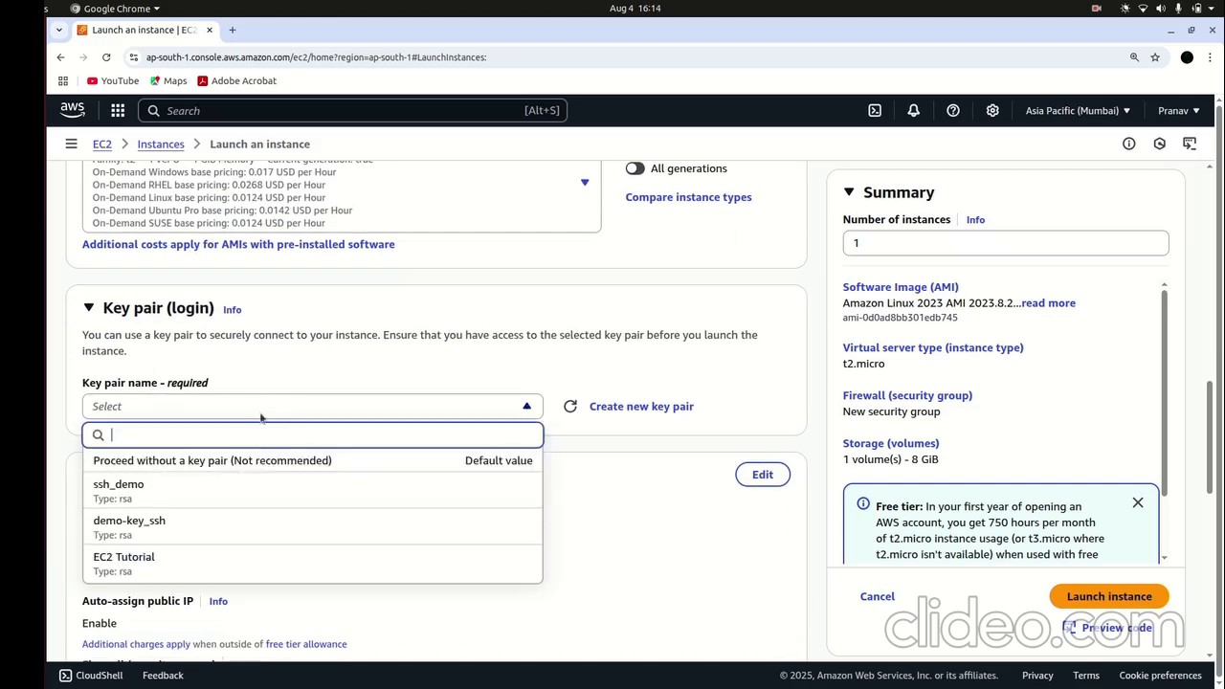
click(643, 410)
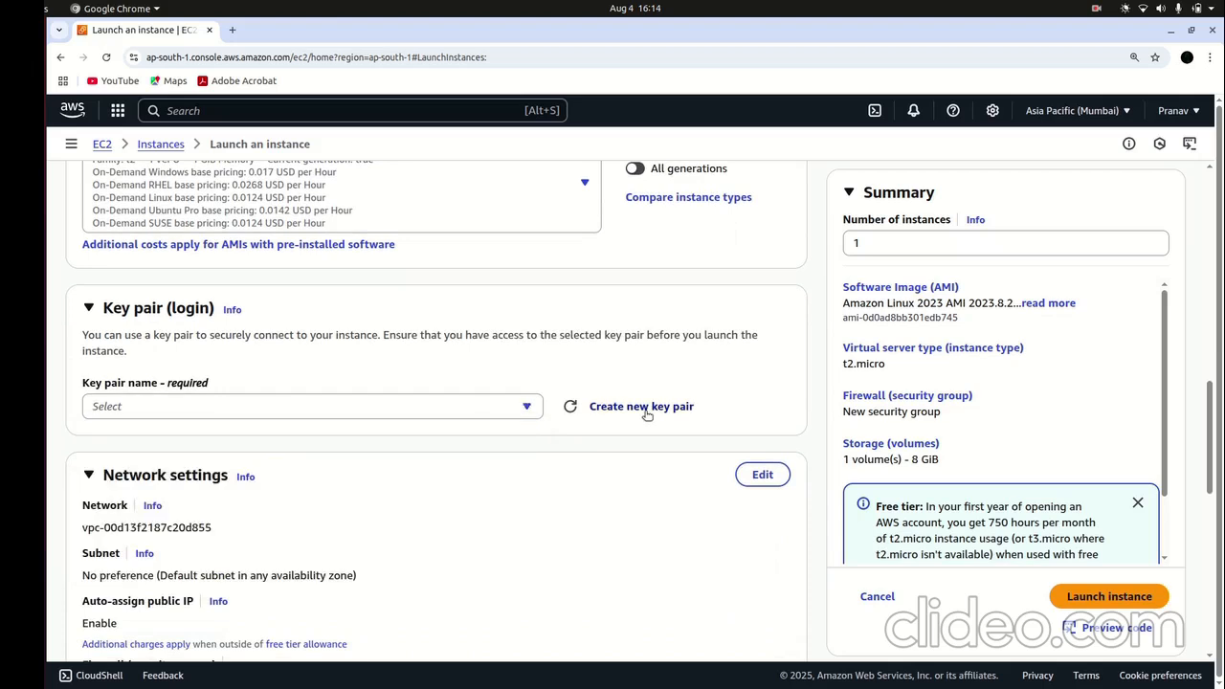
click(520, 272)
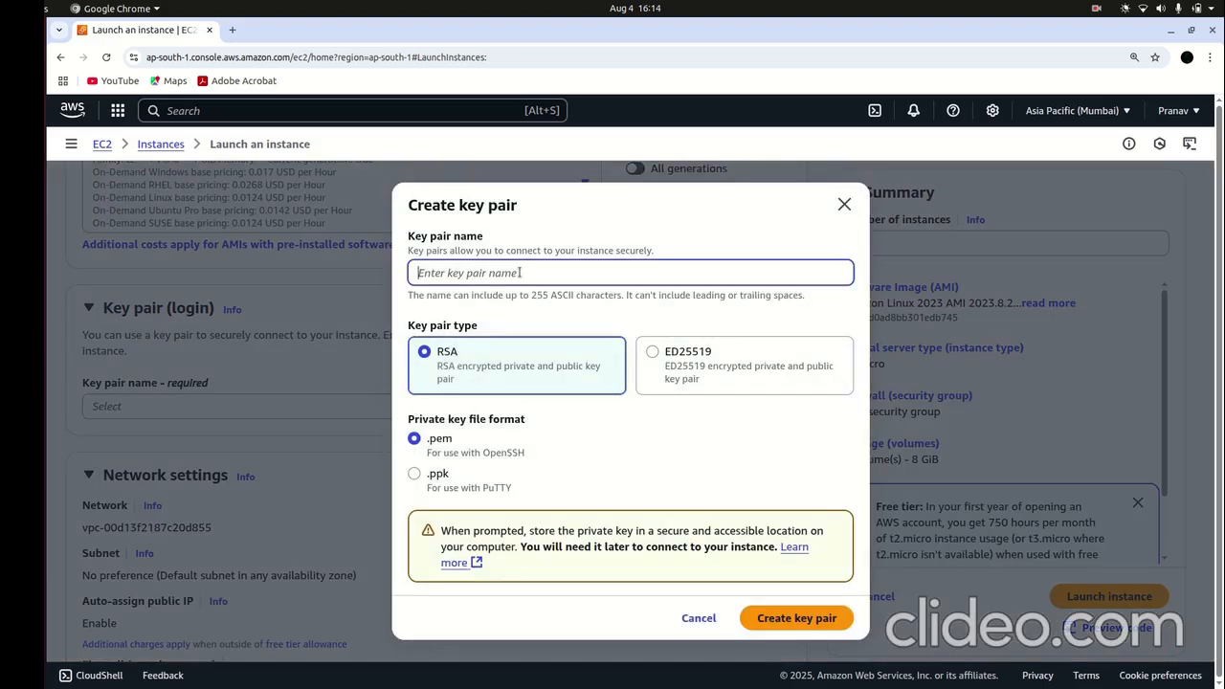
text(demo)
click(782, 623)
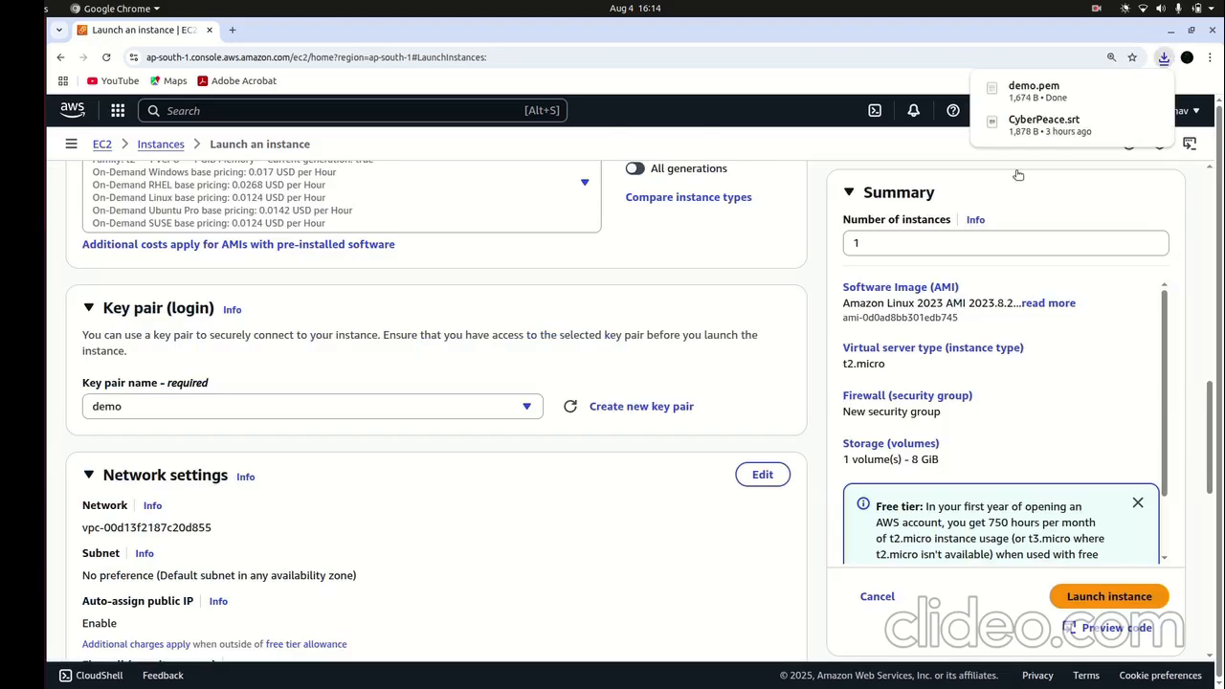
Choose the existing EC2 Tutorial key pair for the instance login
click(311, 410)
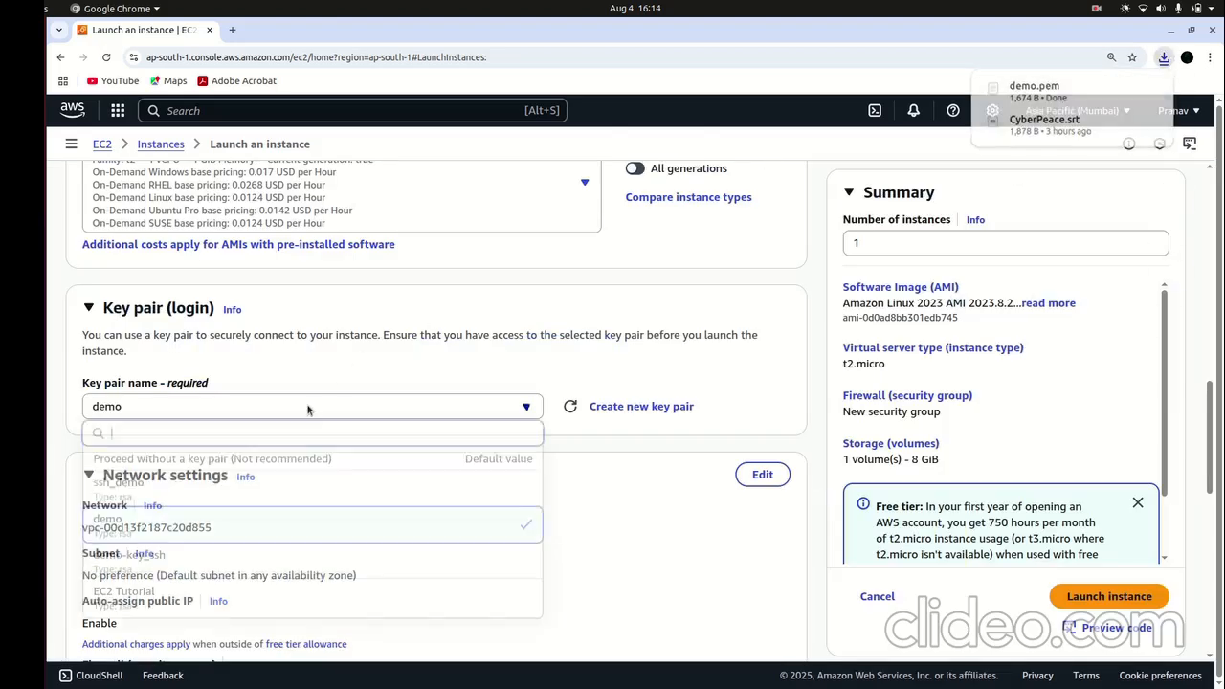
scroll(244, 524, down, 2)
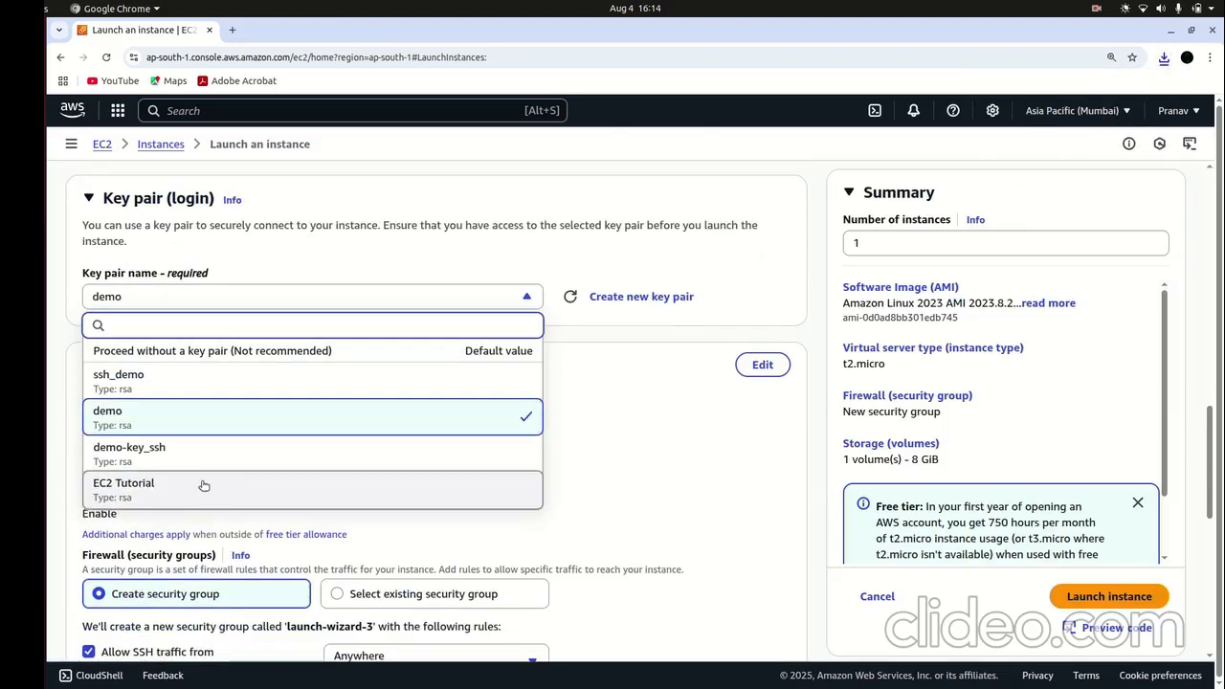
click(195, 487)
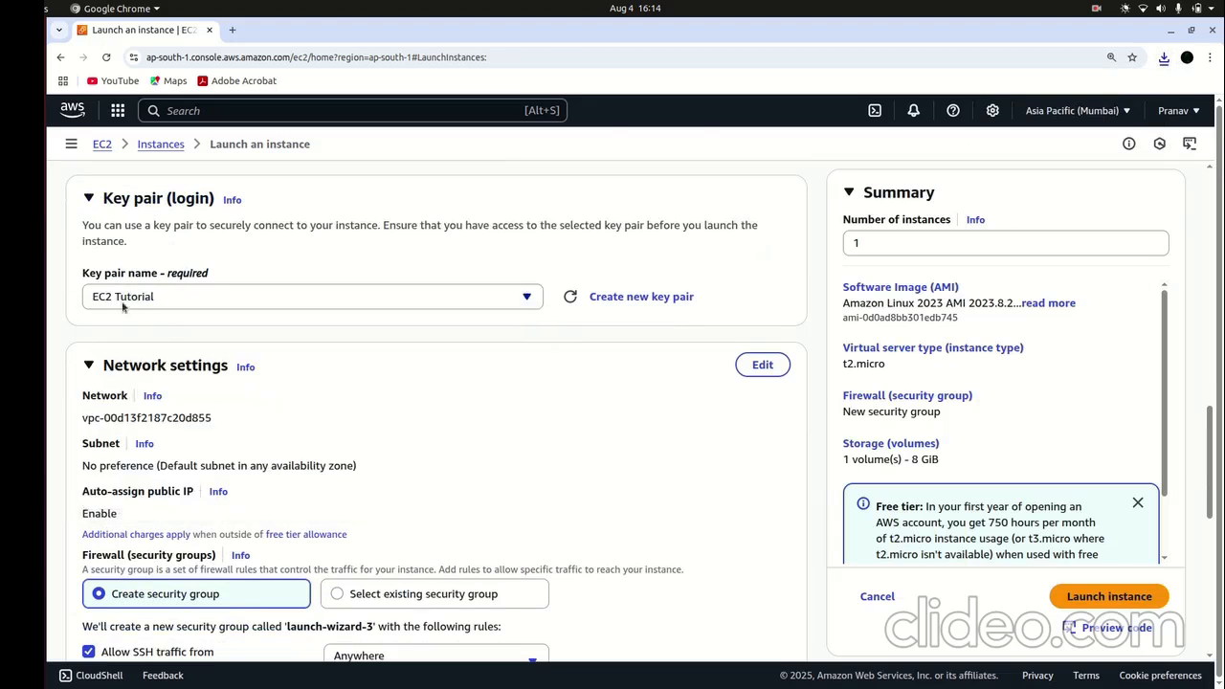
Review the network settings and allow HTTPS and HTTP traffic from the internet in the new security group
scroll(311, 374, down, 2)
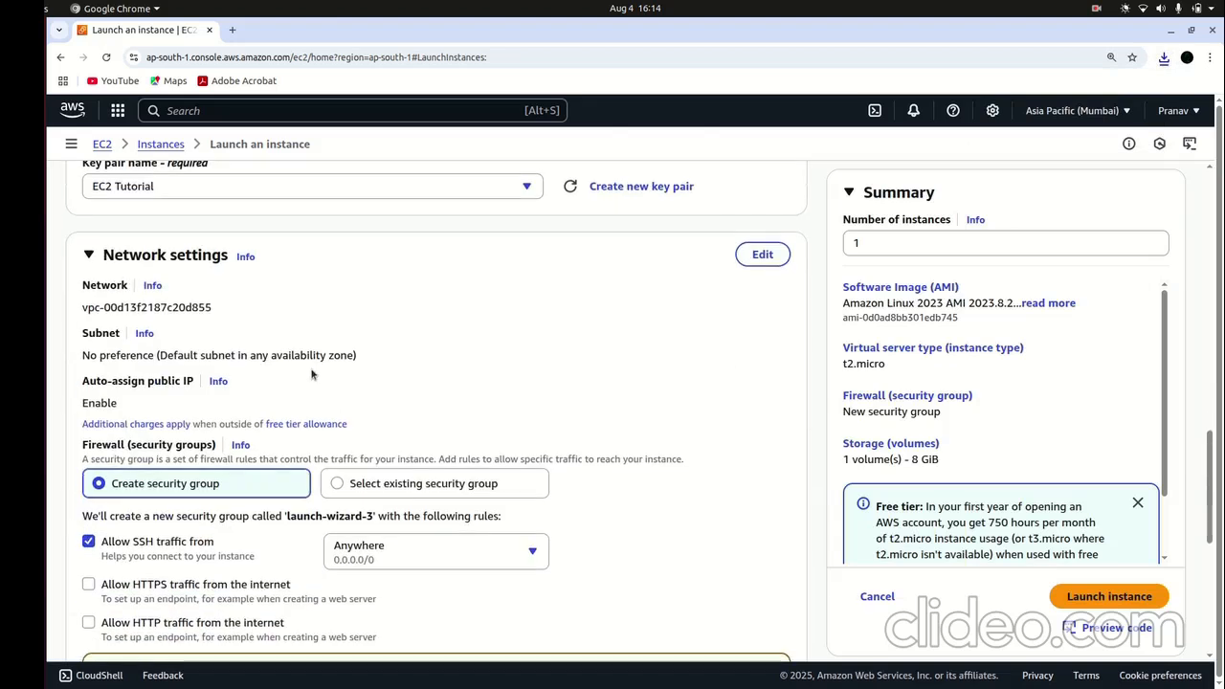
scroll(312, 374, down, 1)
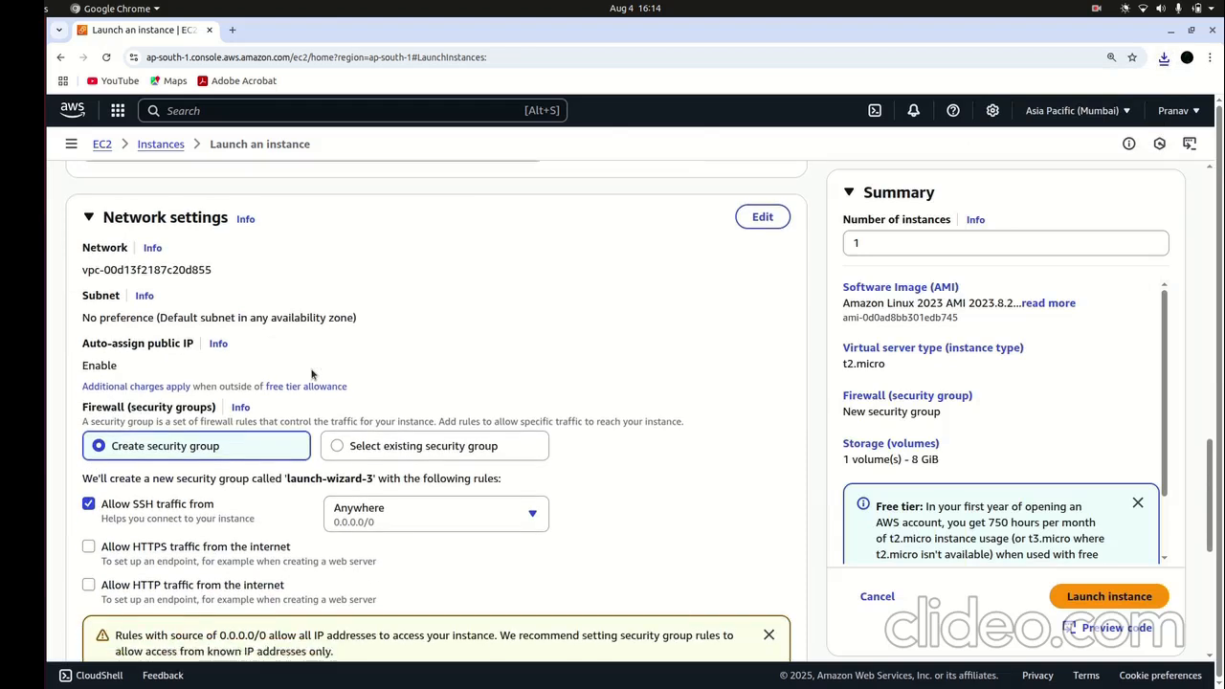
drag(83, 330, 192, 330)
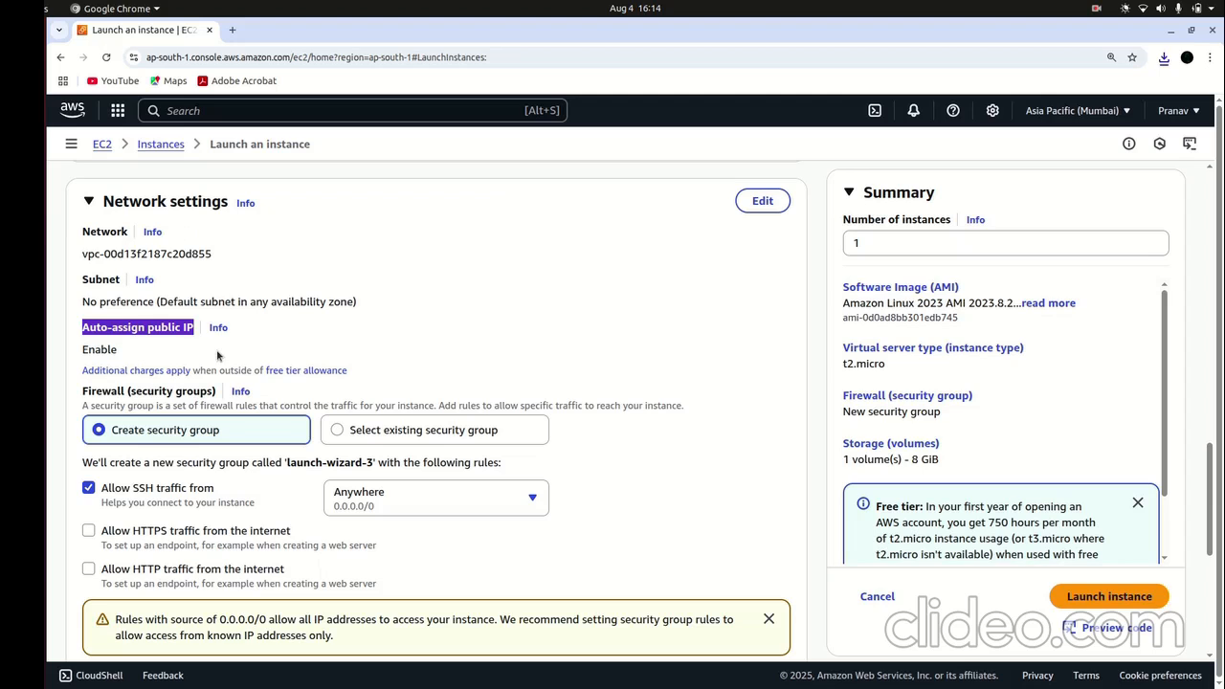
click(220, 356)
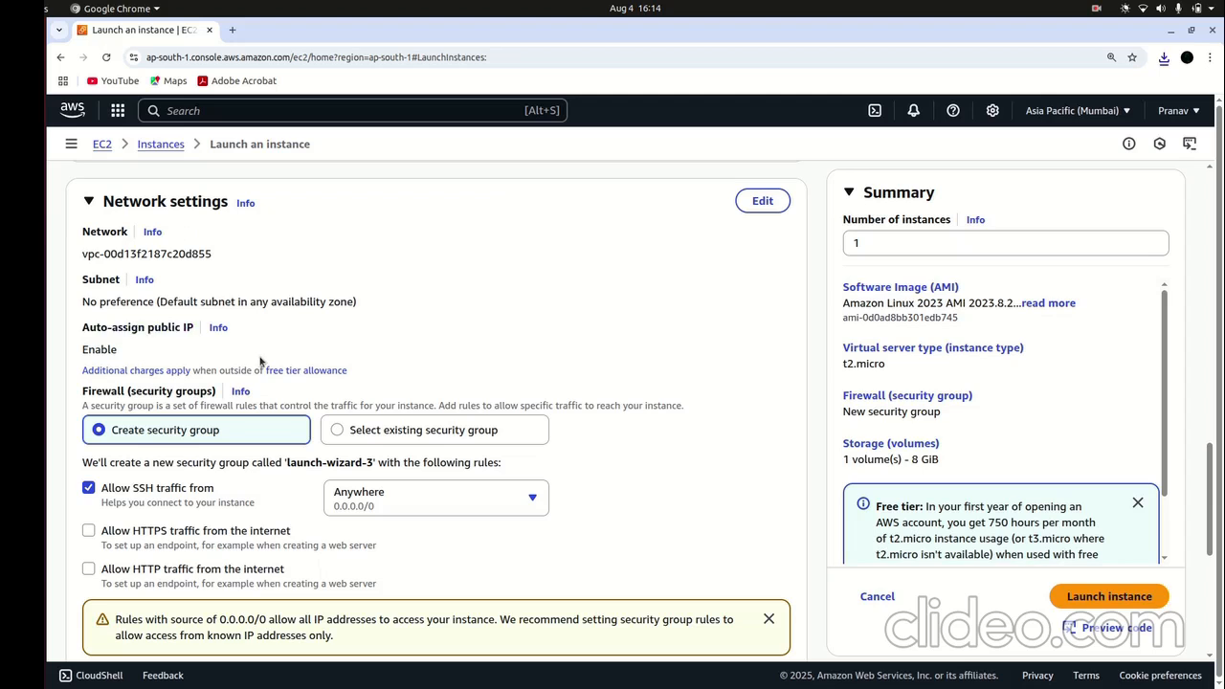
scroll(259, 362, down, 1)
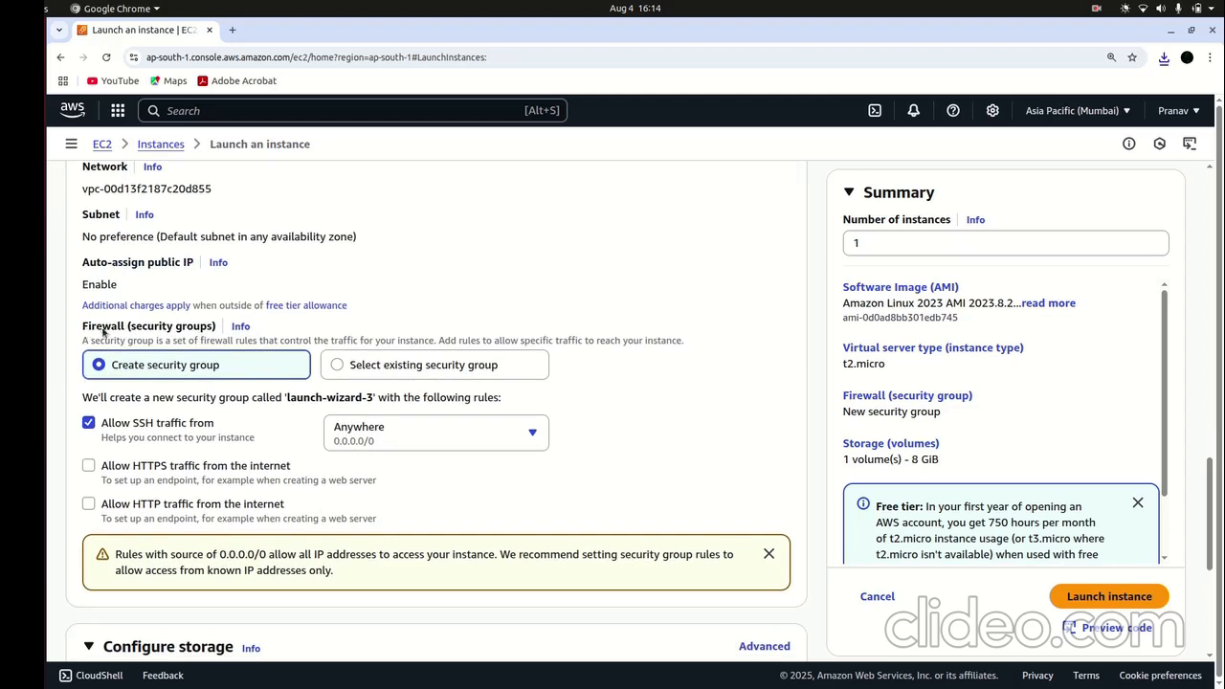
click(88, 466)
click(88, 505)
Review the root volume's size, type and IOPS in the storage configuration
scroll(290, 508, down, 1)
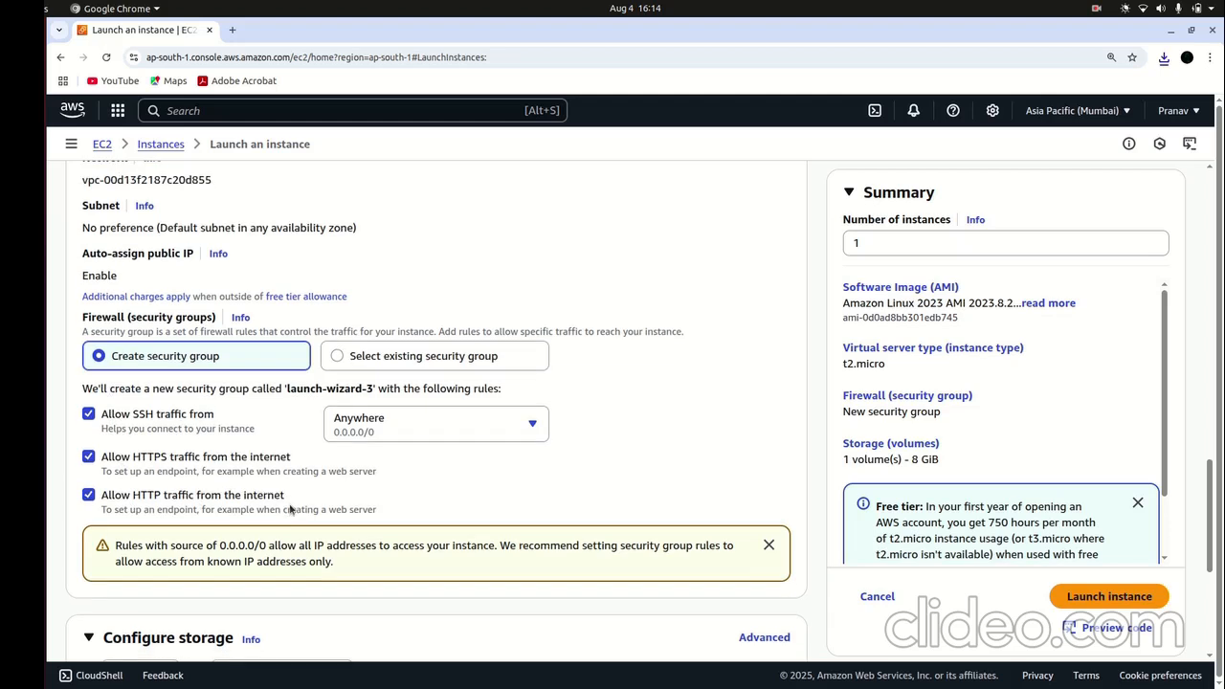
scroll(393, 459, down, 5)
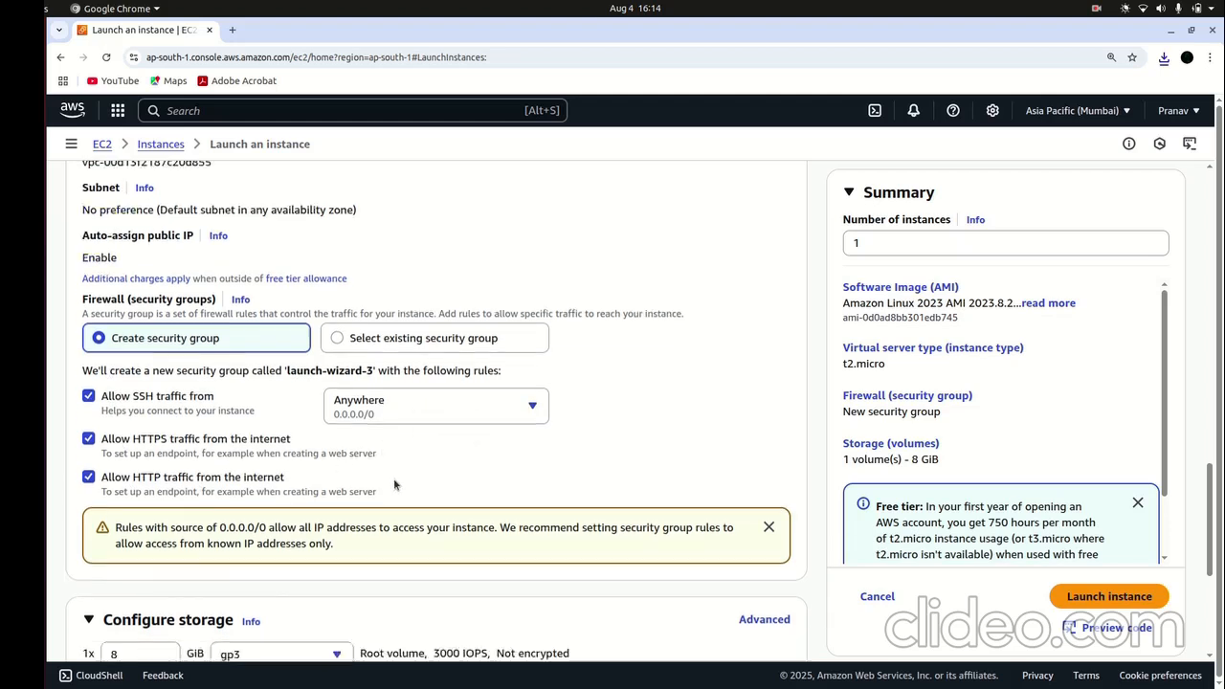
scroll(330, 510, down, 2)
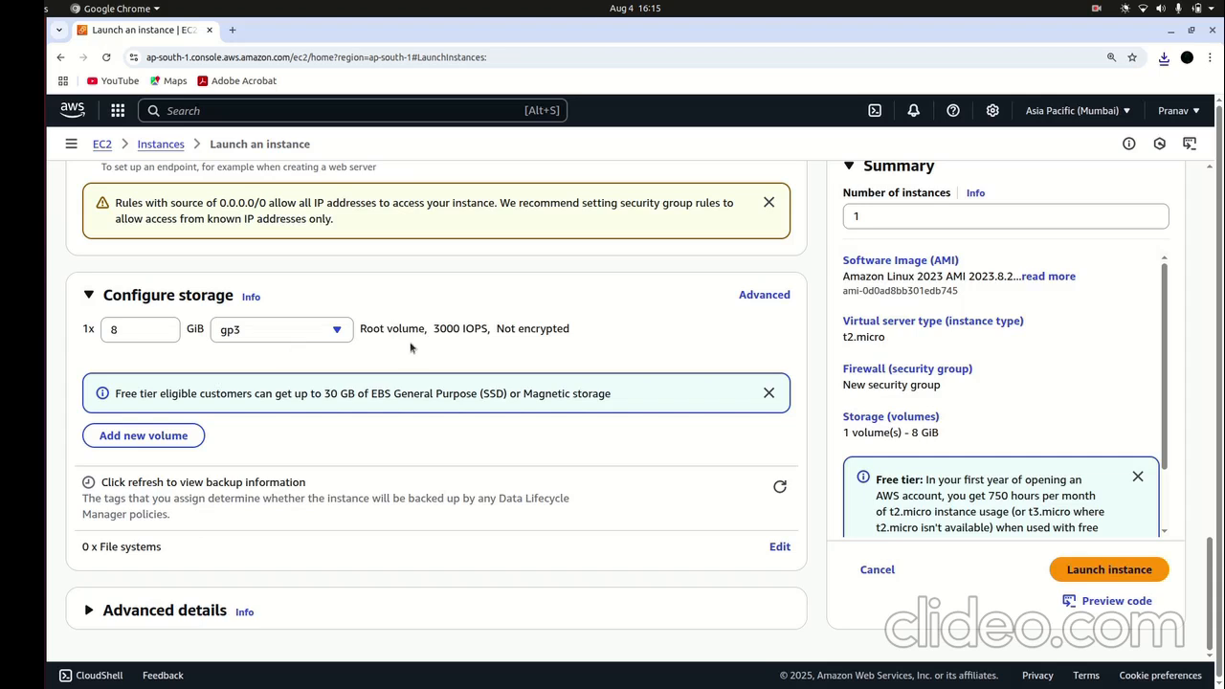
drag(433, 329, 490, 330)
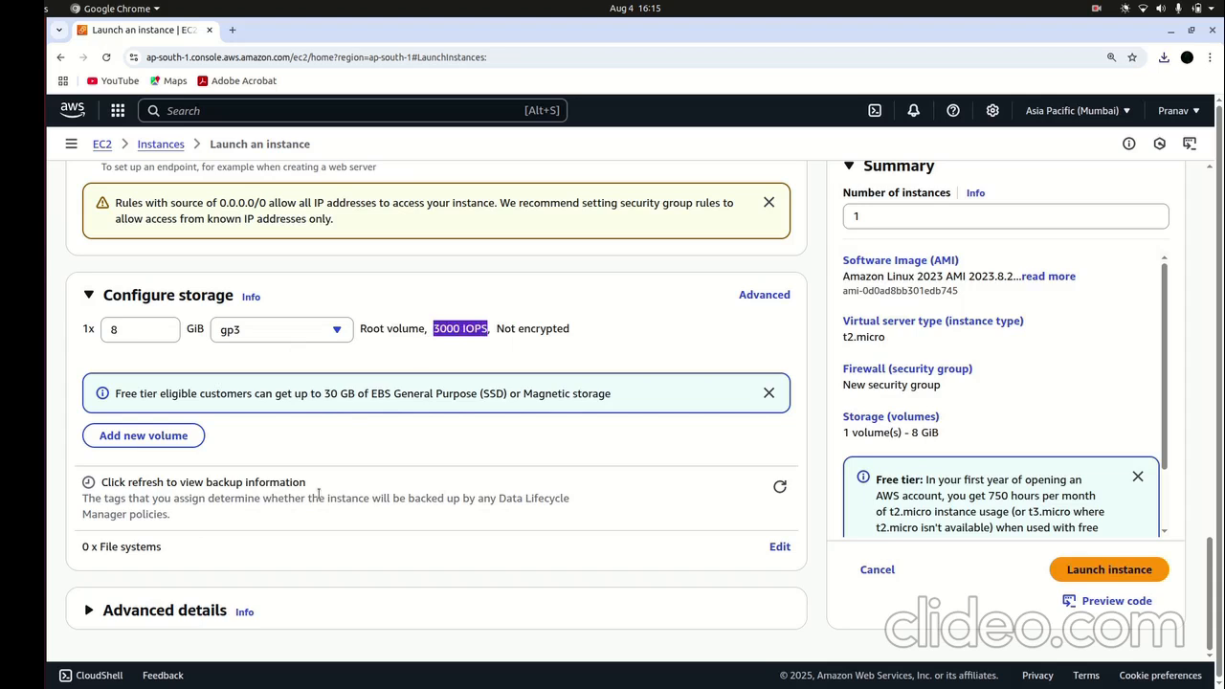
Add a user data bash script that updates packages, installs, starts and enables httpd, and writes a Hello world heading with $(hostname -f) to /var/www/html/index.html
click(195, 613)
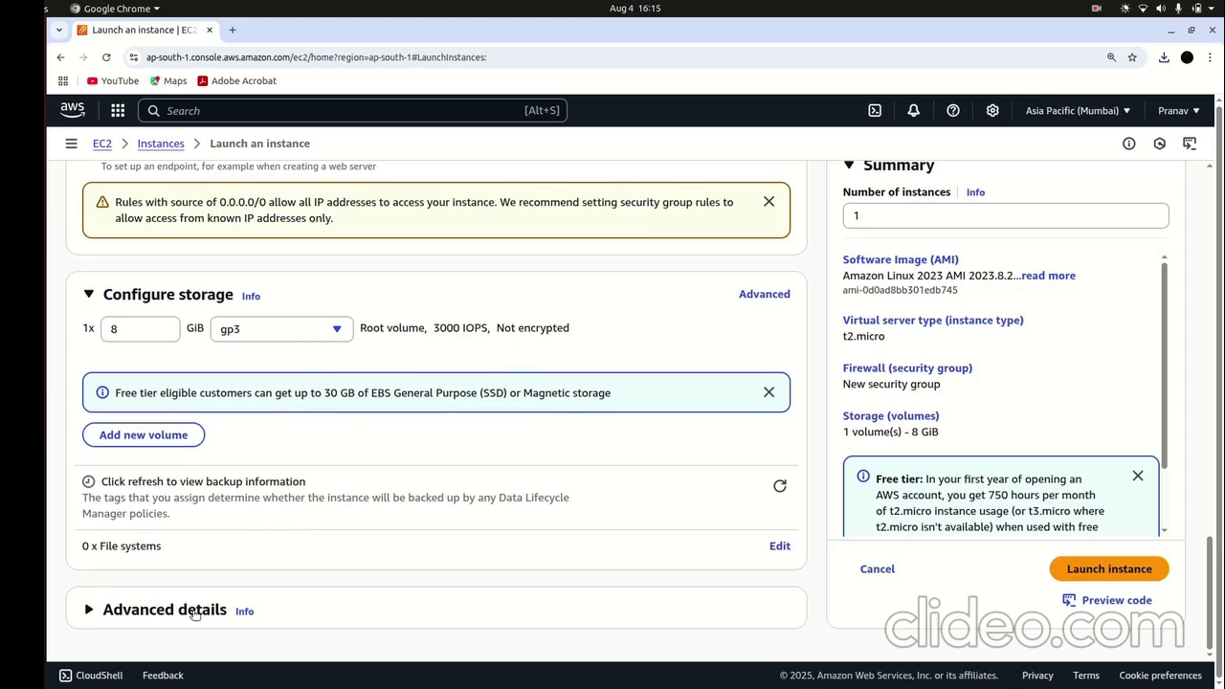
scroll(257, 526, down, 3)
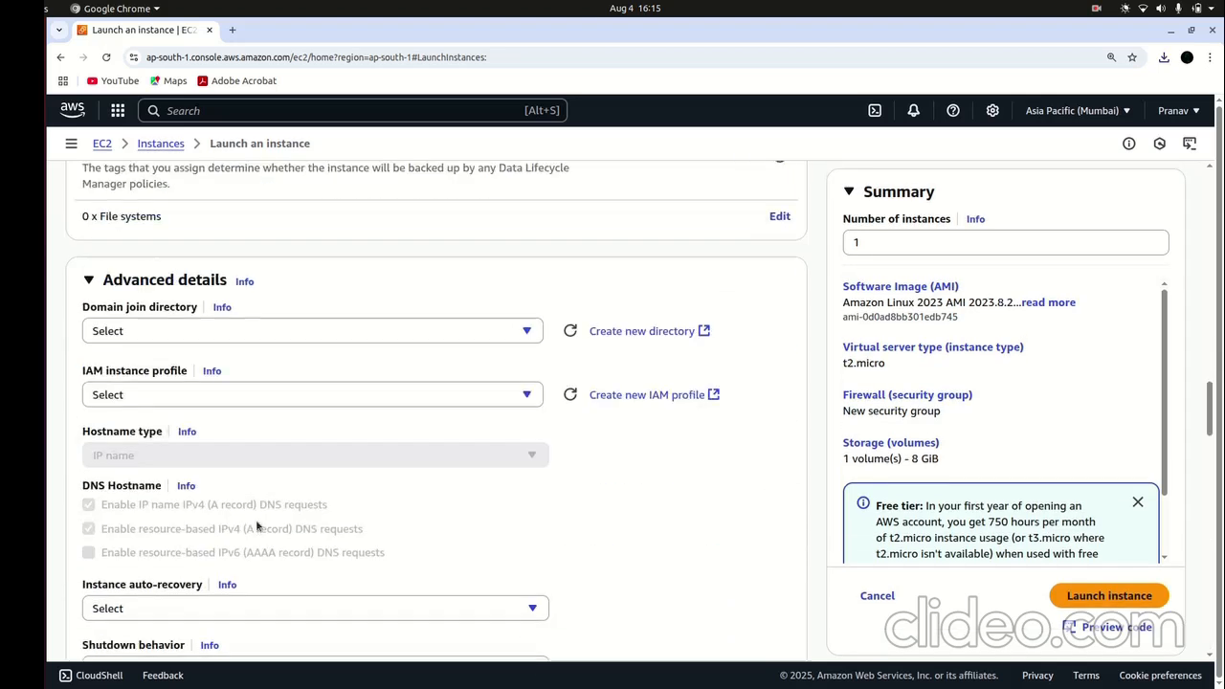
scroll(257, 525, down, 1)
scroll(256, 525, down, 6)
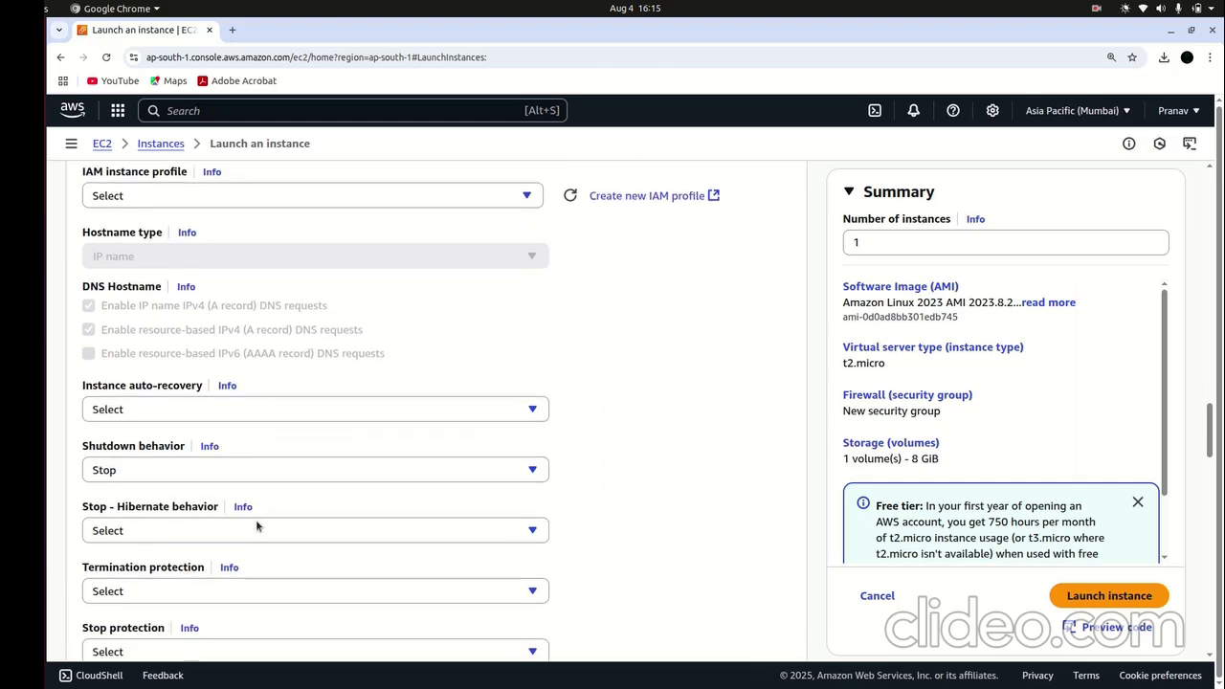
scroll(256, 526, down, 5)
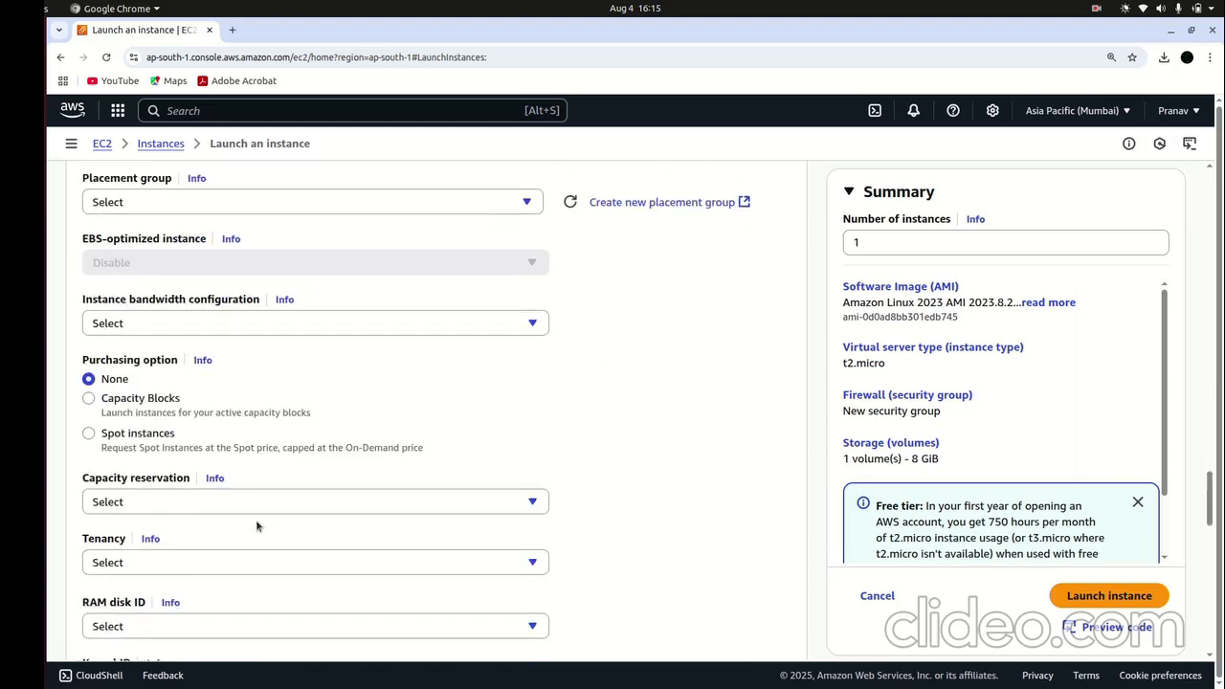
scroll(256, 521, down, 7)
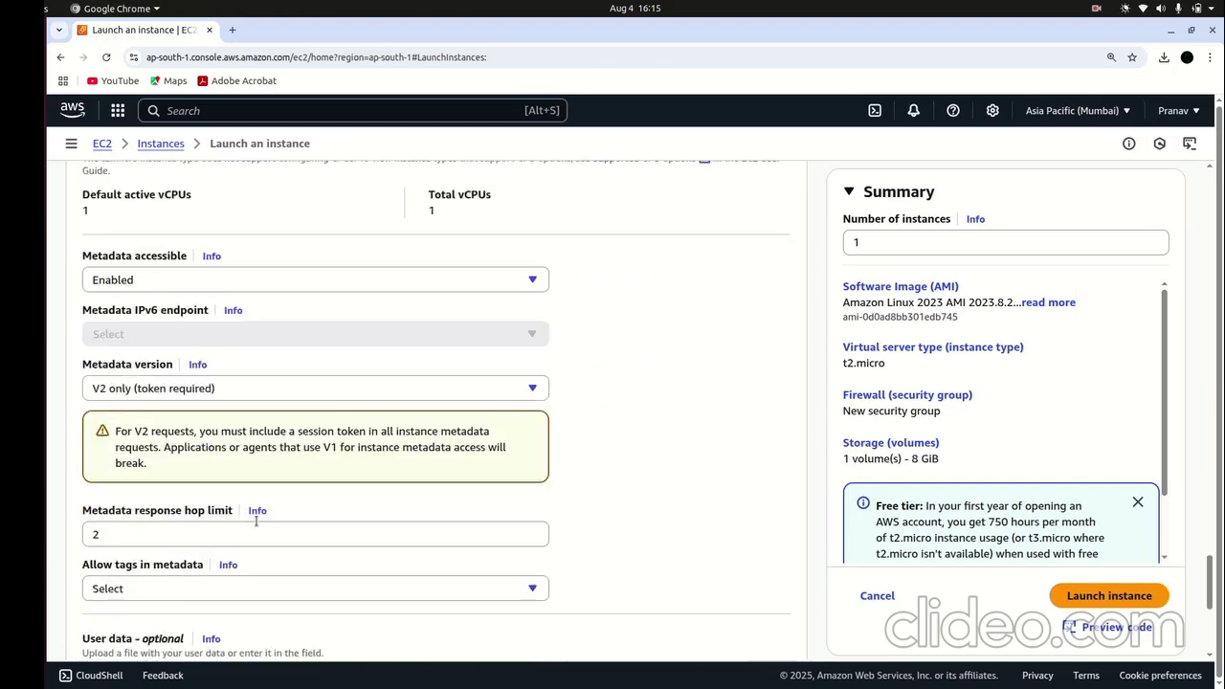
click(287, 452)
text(#!/bin/bash # Install httpd yum update -y yum install -y httpd systemctl start httpd systemctl enable httpd  # Output to web root echo "<h1> Hello world from $(hostname -f) </h1>" > /var/www/html/index.html)
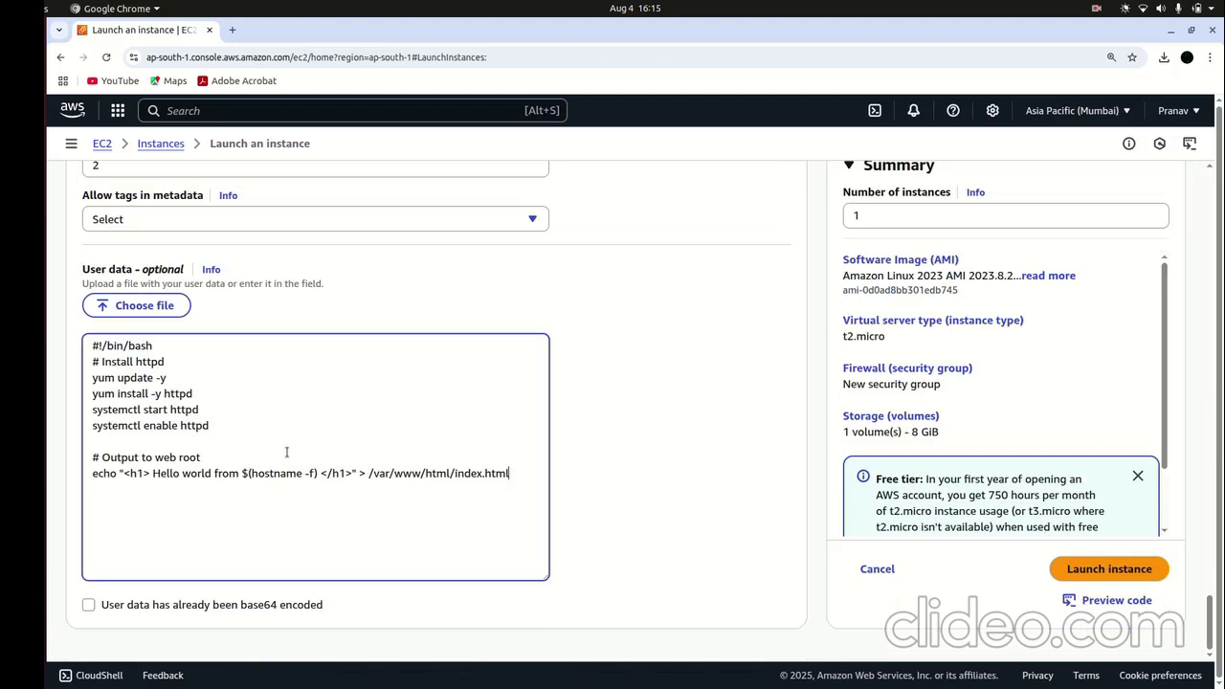
Review the user data script, including its Hello world output line, and launch the instance
drag(87, 347, 522, 471)
click(520, 472)
drag(182, 474, 309, 475)
click(307, 474)
click(1111, 568)
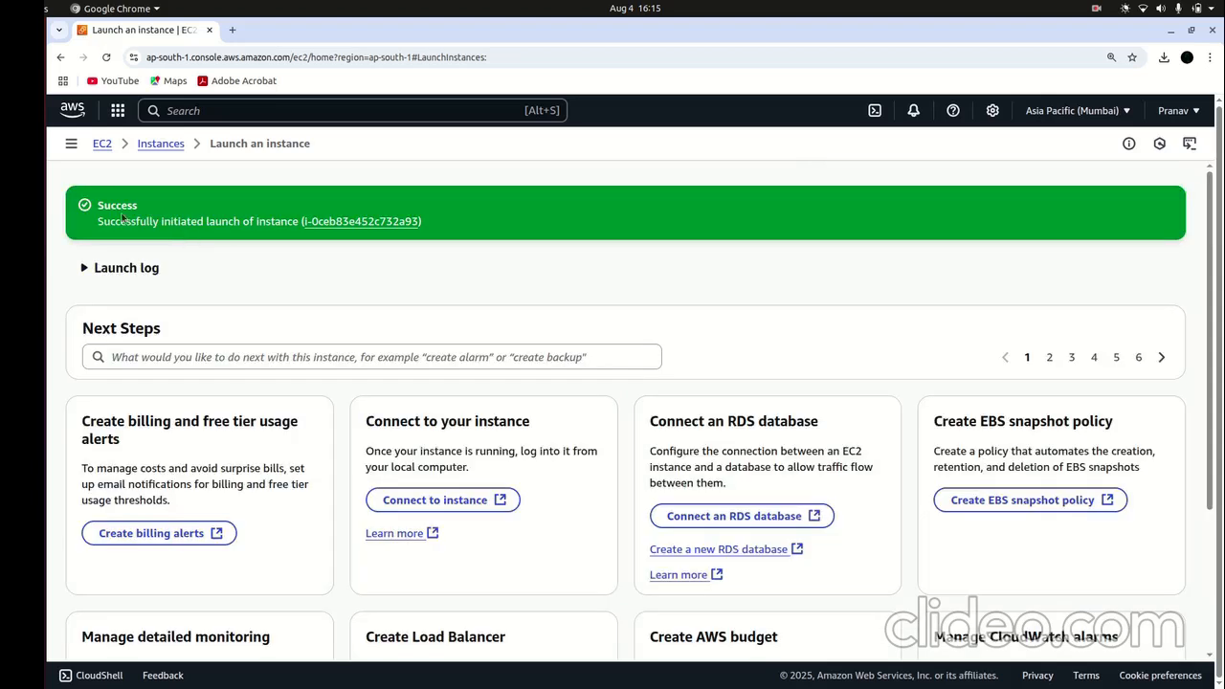
Open the Instances list and refresh it to check the new demo-server's state, status check and public address
click(161, 144)
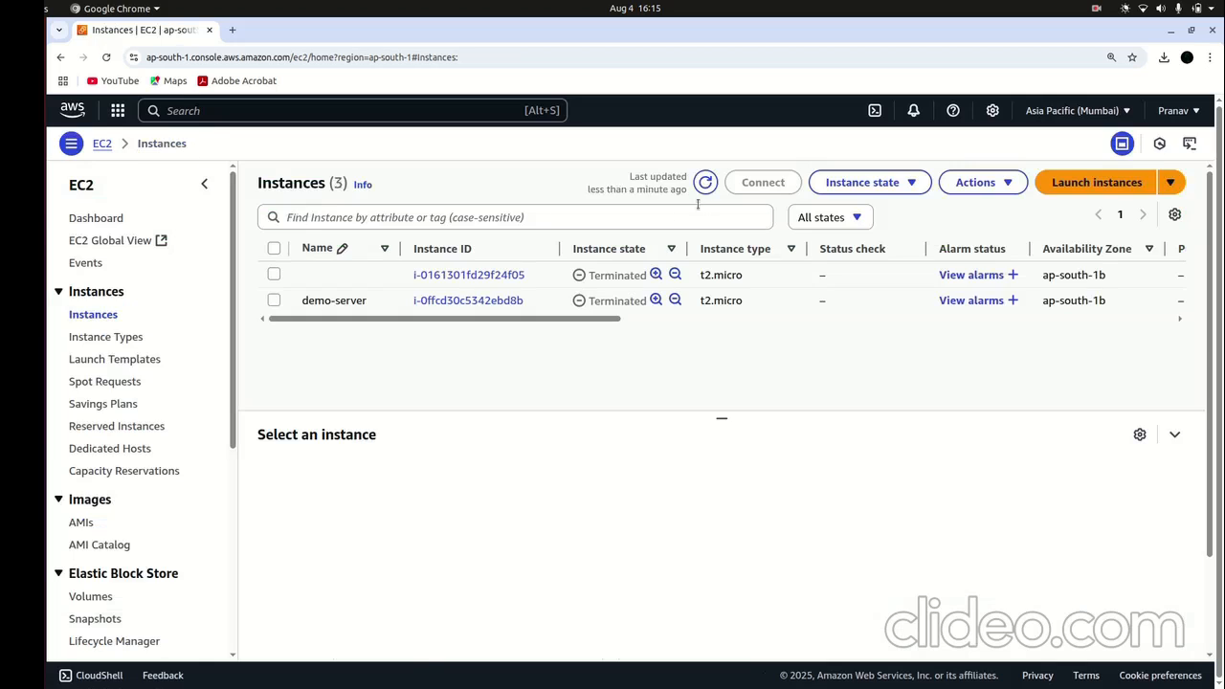
click(706, 182)
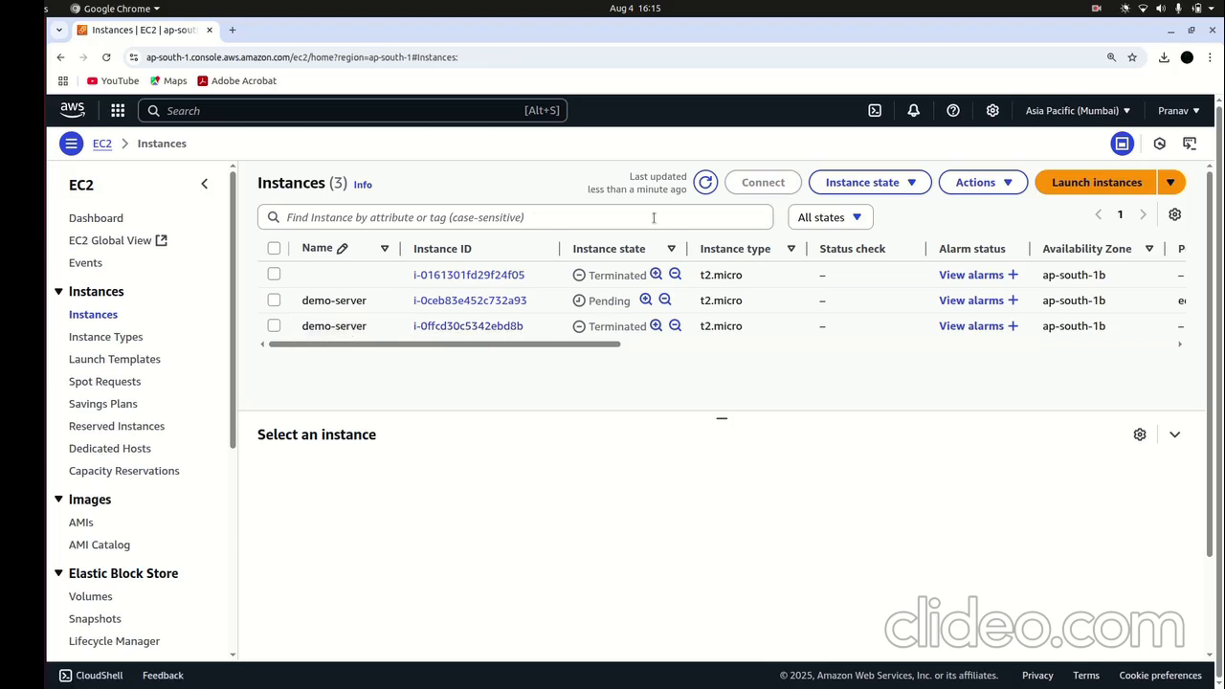
click(705, 182)
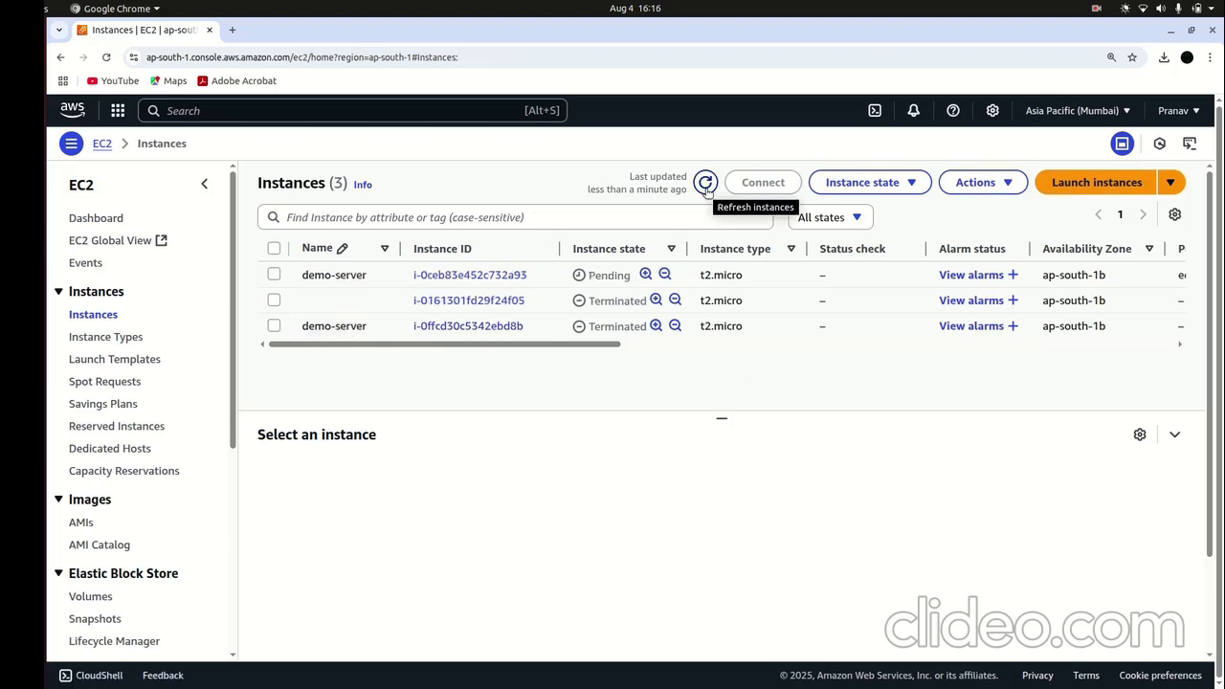
click(706, 183)
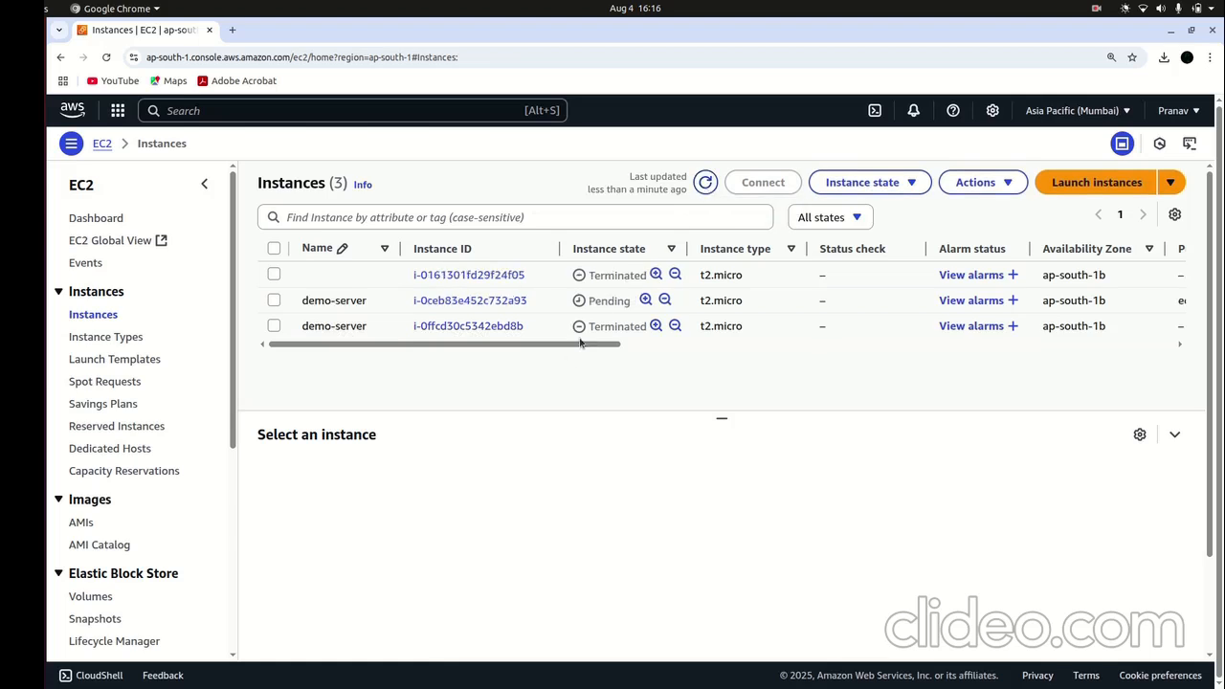
drag(574, 347, 768, 348)
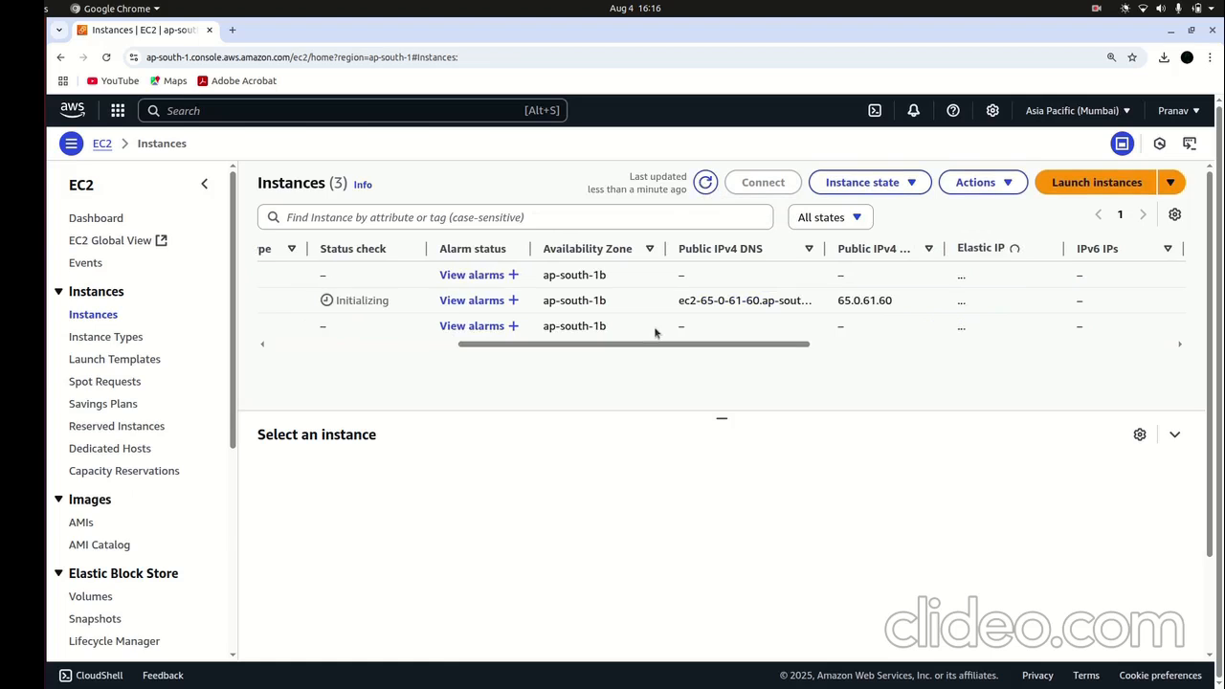
drag(613, 345, 423, 344)
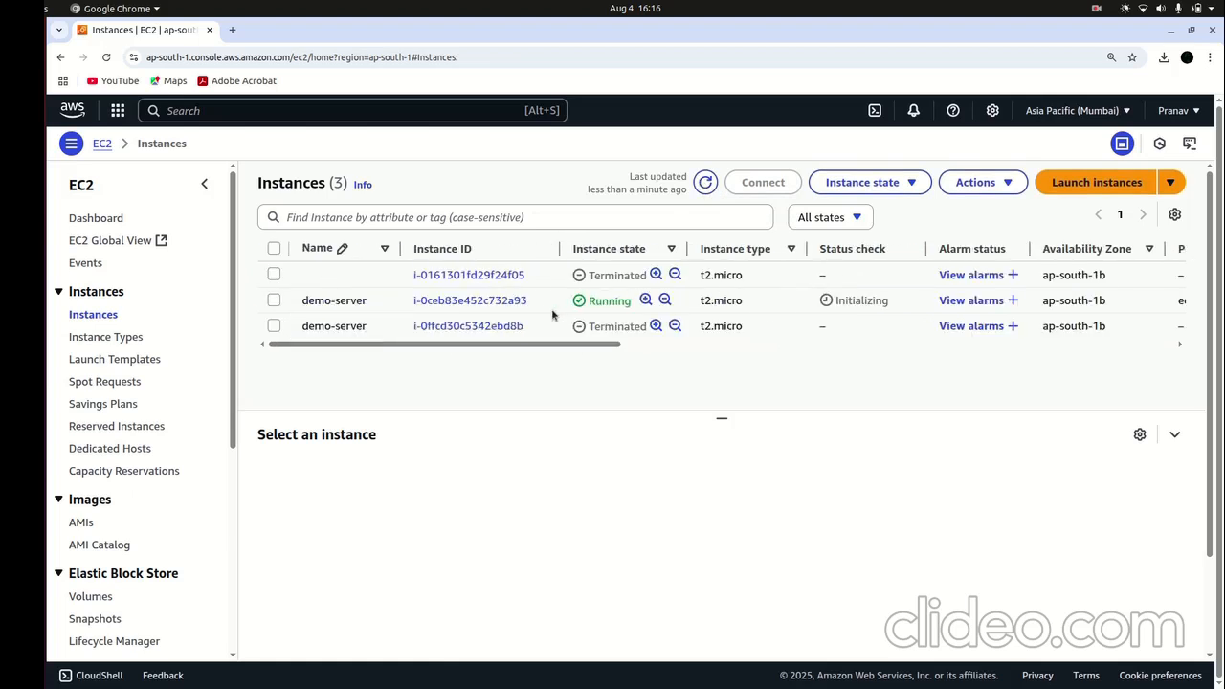
click(705, 181)
Copy the public DNS from the new demo-server's details and load it in a new browser tab
click(436, 300)
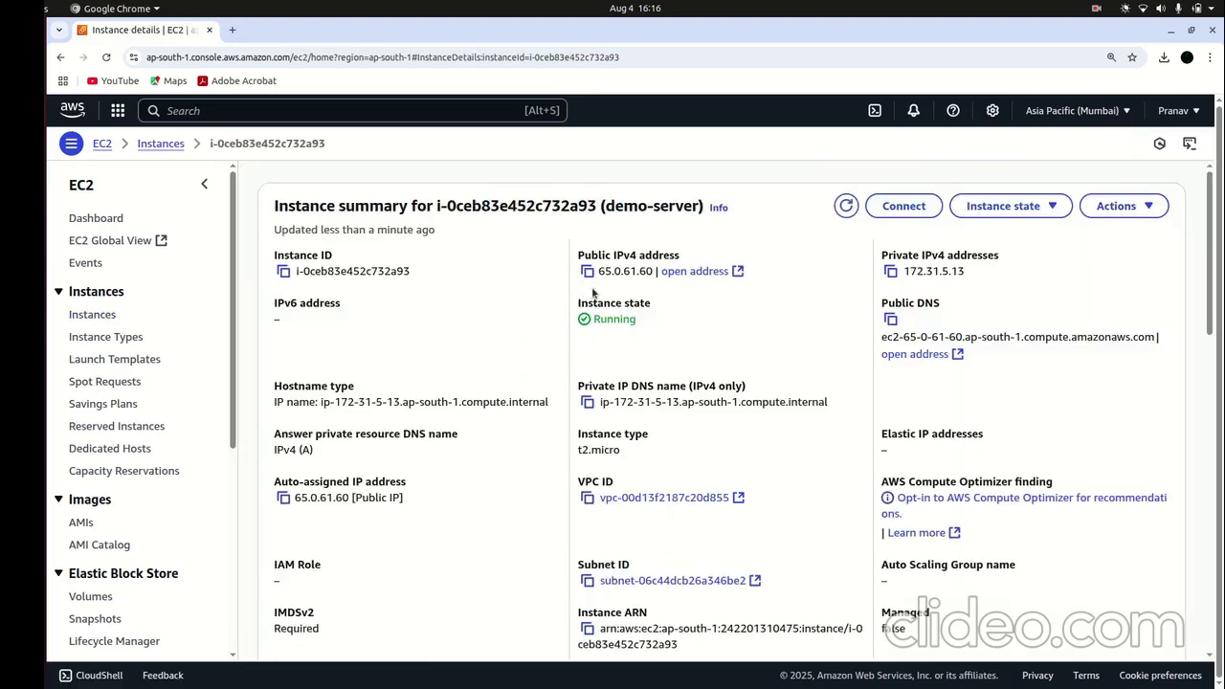
scroll(783, 343, down, 1)
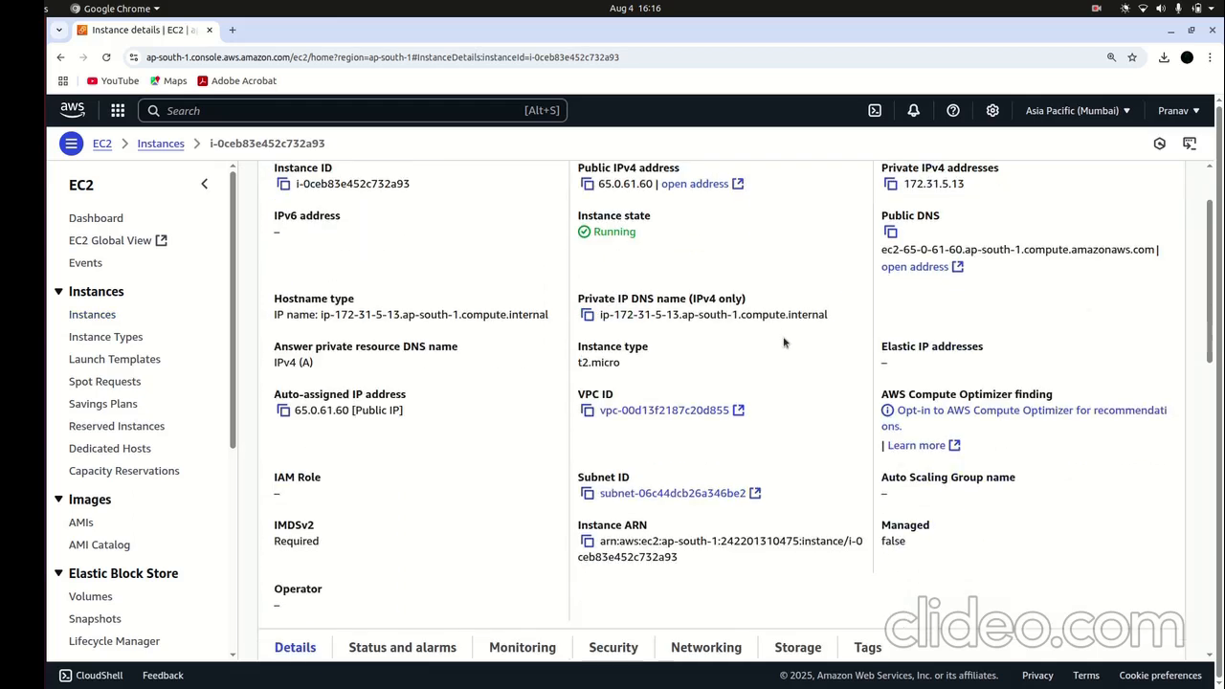
click(892, 232)
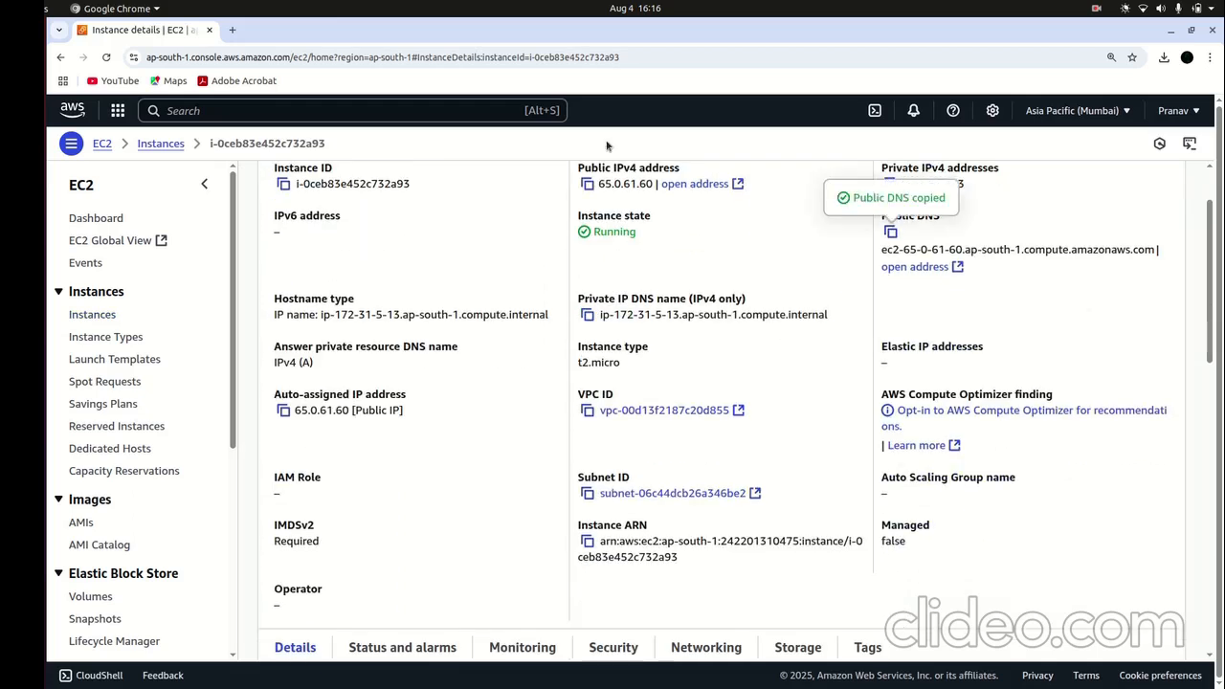
click(231, 30)
click(253, 57)
key(ctrl+v)
key(Return)
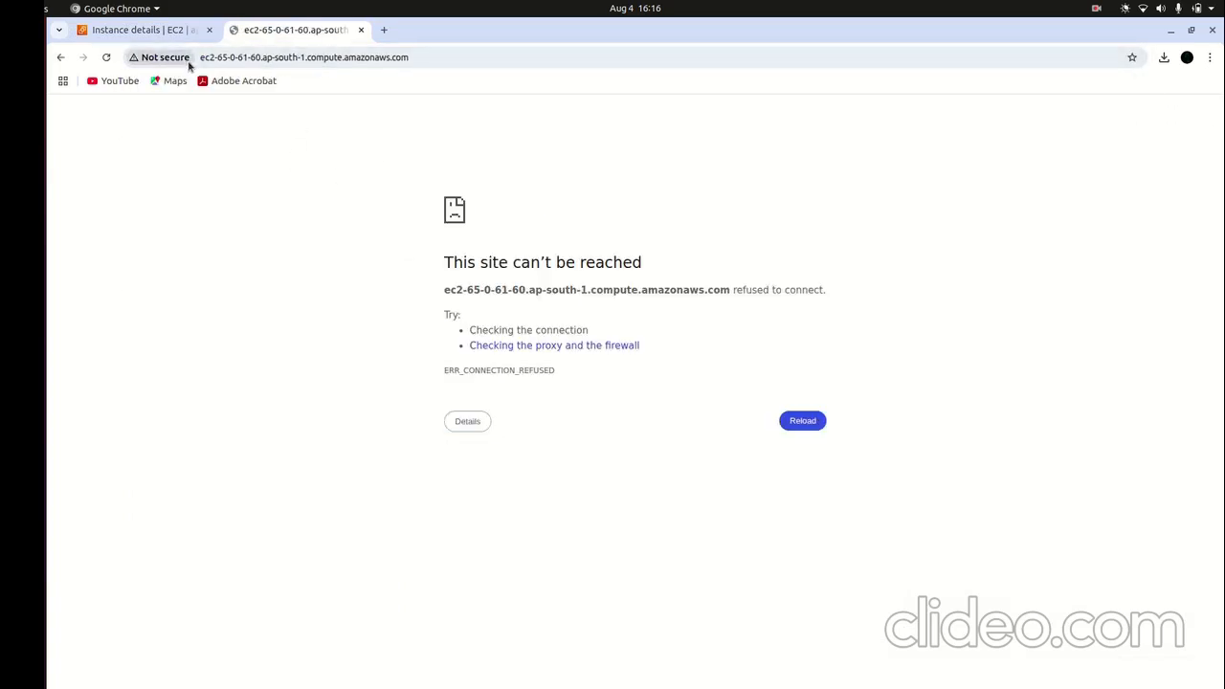
Reload the public DNS page, recheck the instance summary, and load the same address again
click(105, 56)
click(127, 34)
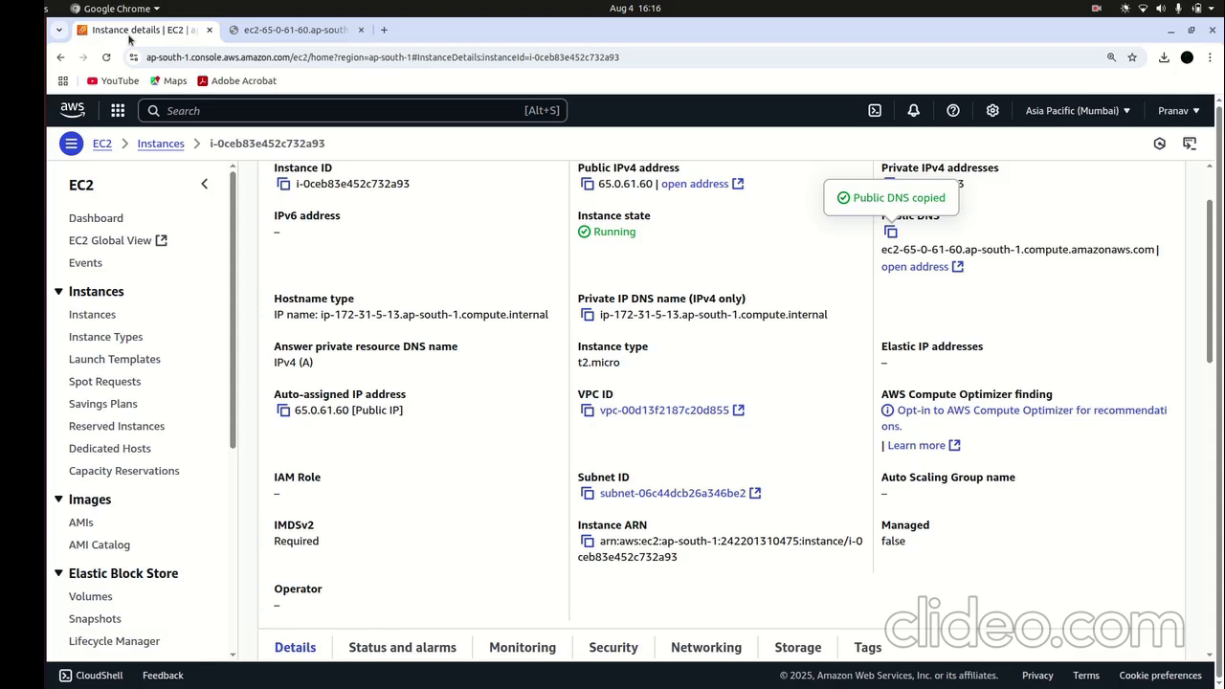
scroll(625, 249, up, 1)
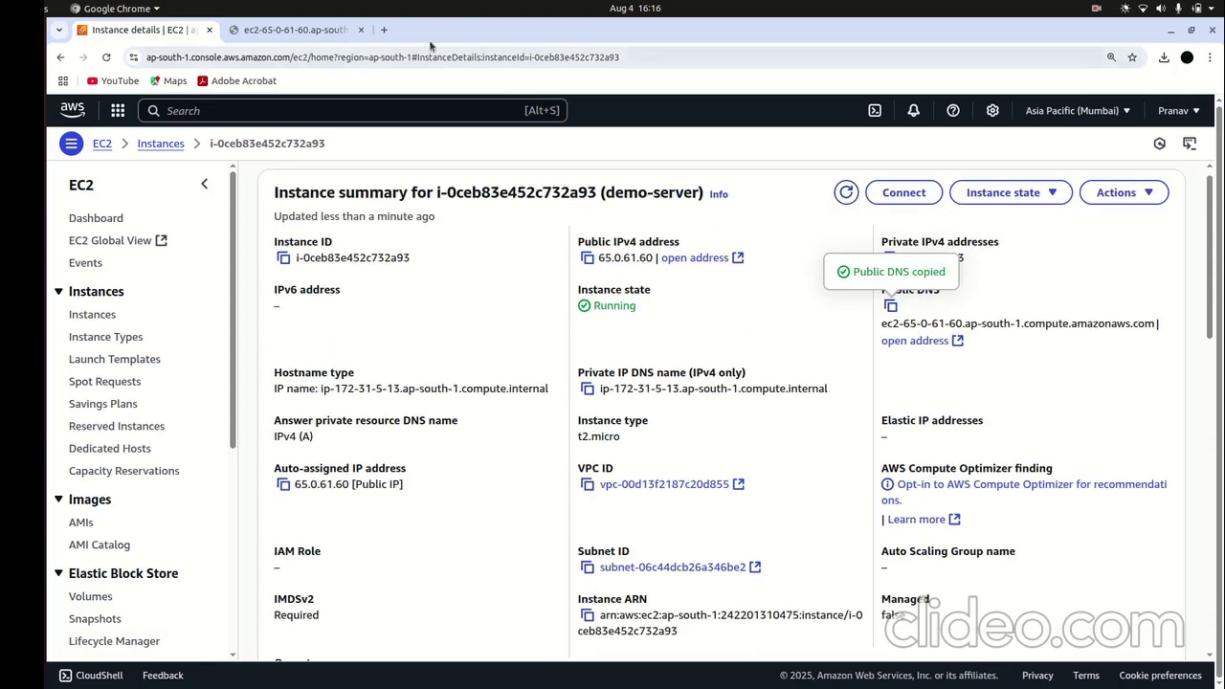
click(294, 30)
click(325, 57)
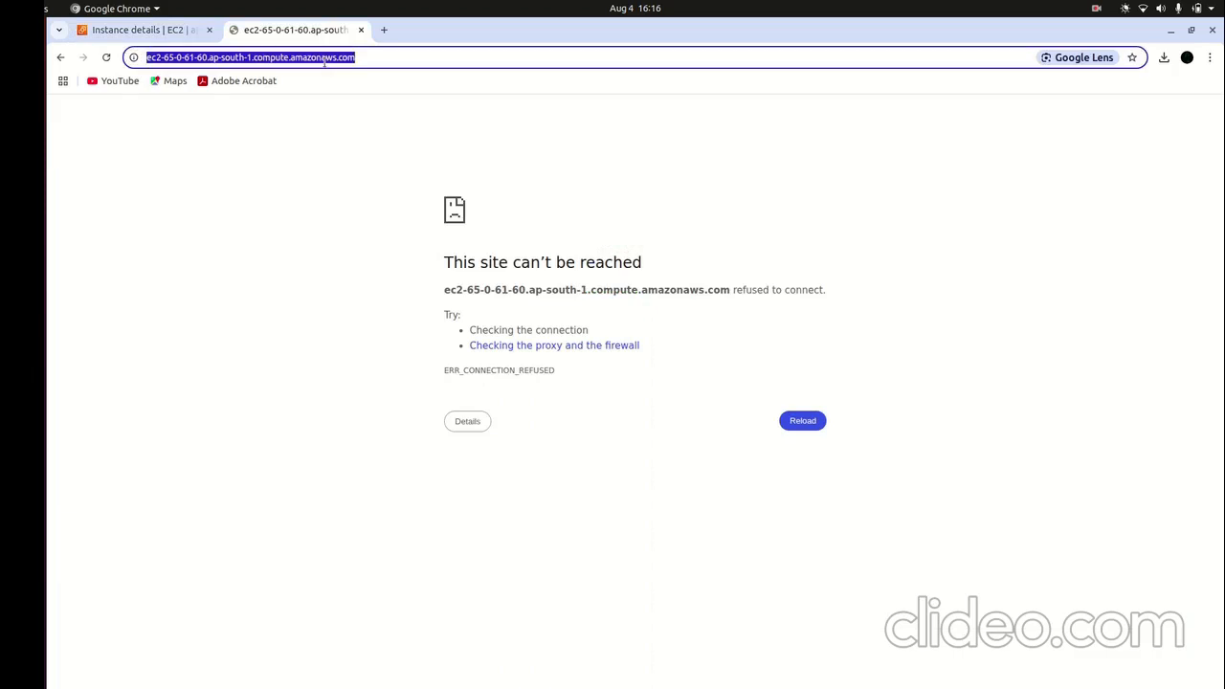
key(Return)
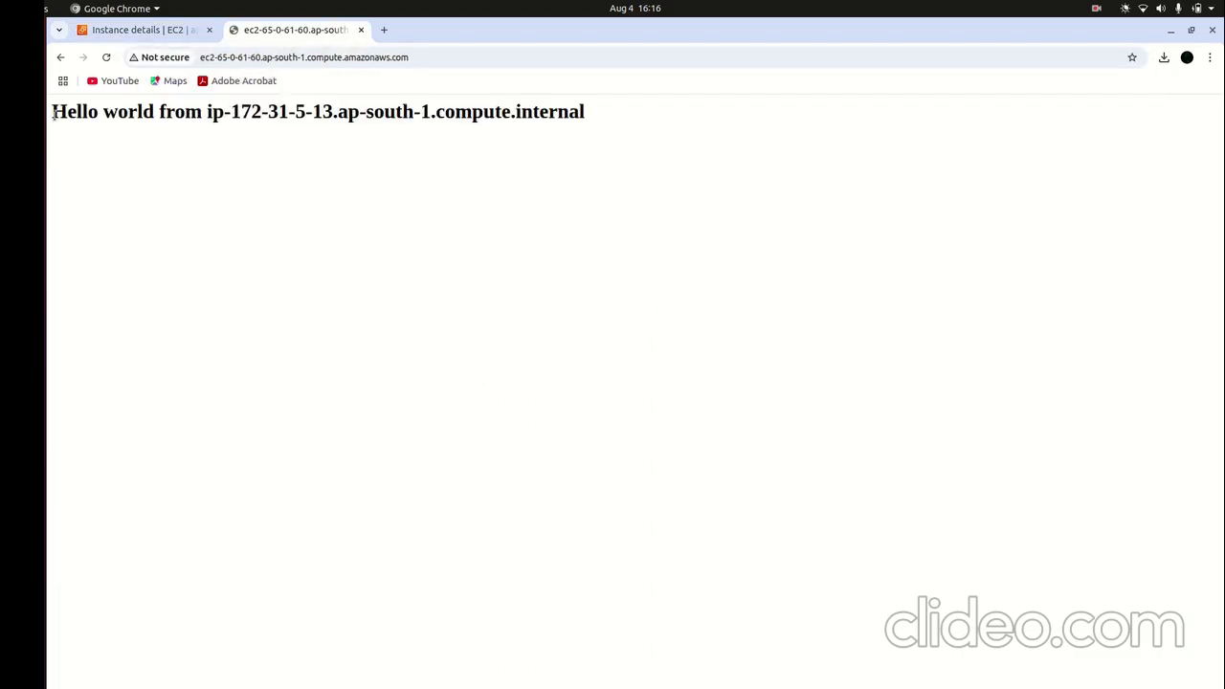
Compare the private IP in the Hello world heading with the private IPv4 address in the instance summary
drag(53, 112, 593, 120)
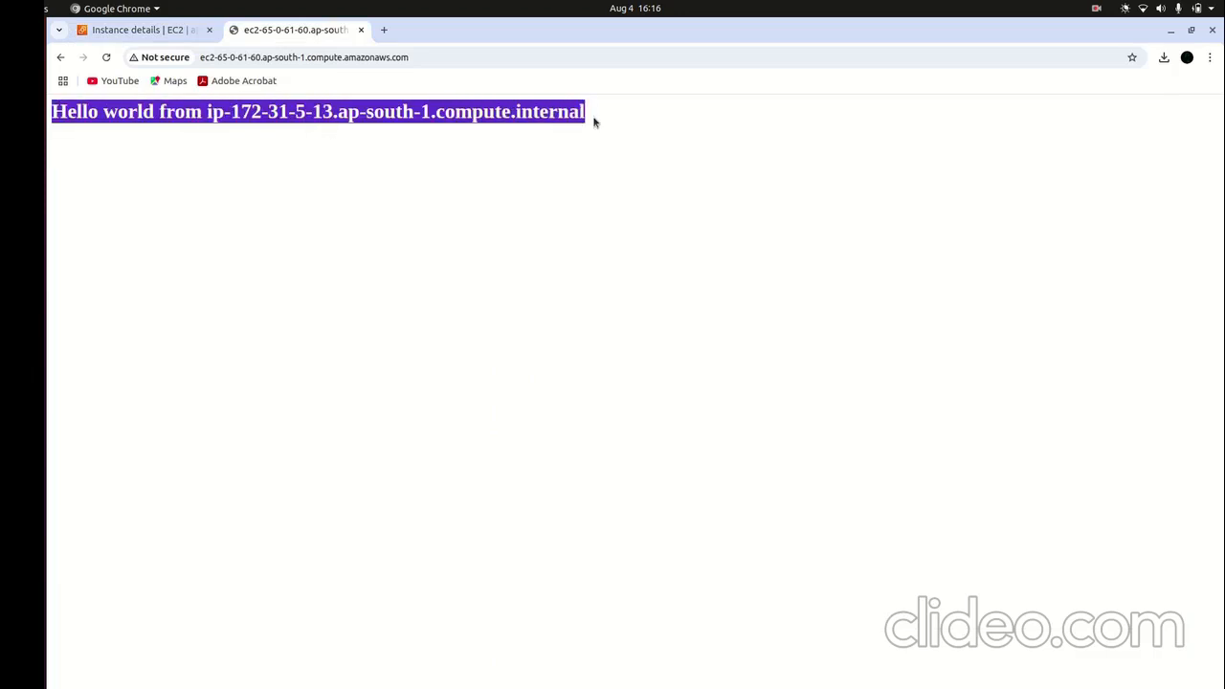
click(455, 123)
drag(332, 112, 230, 112)
click(150, 32)
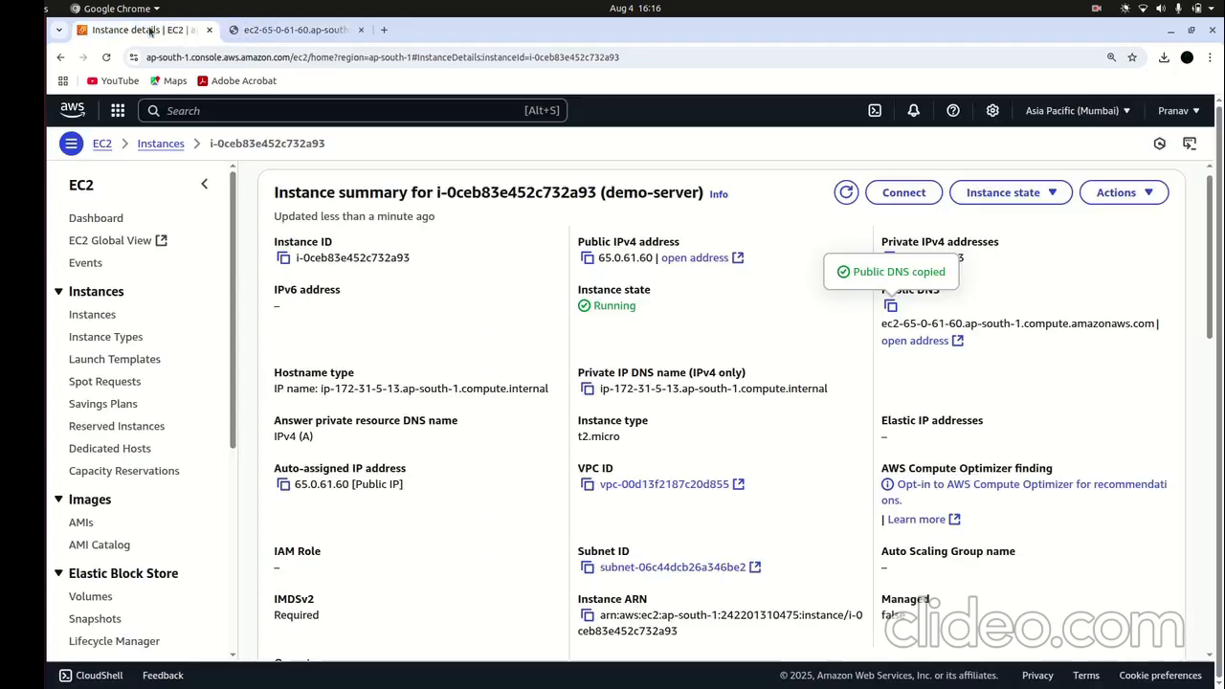
drag(965, 258, 907, 259)
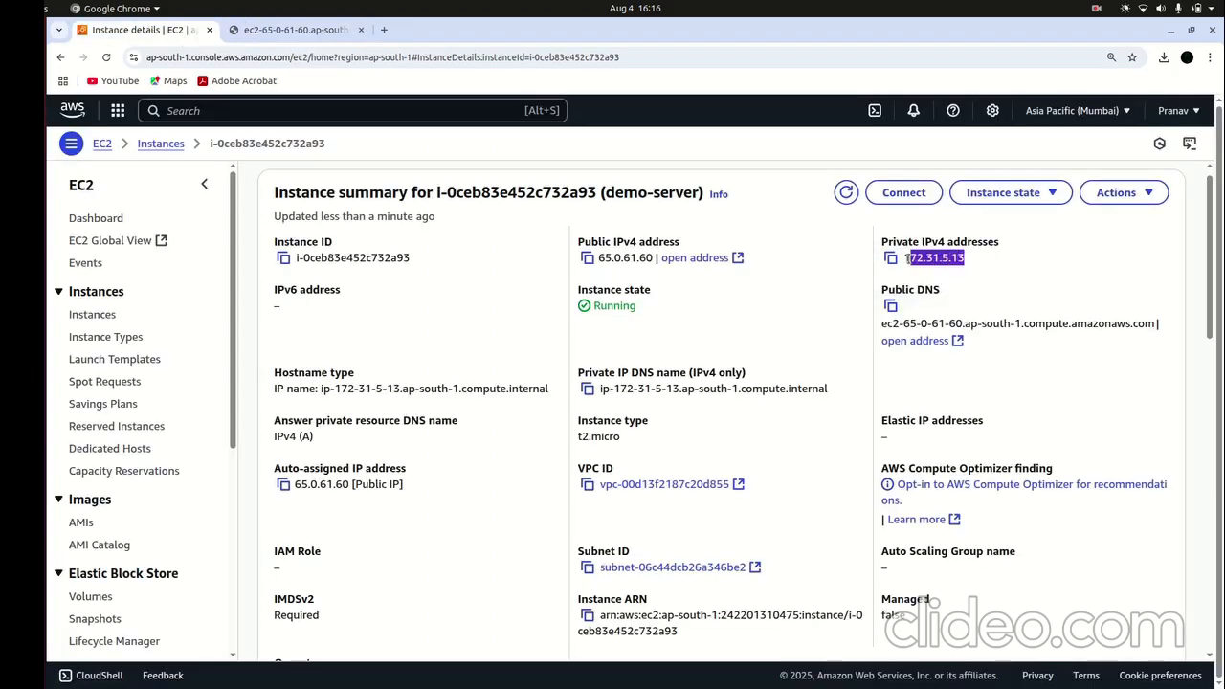
click(288, 33)
click(232, 128)
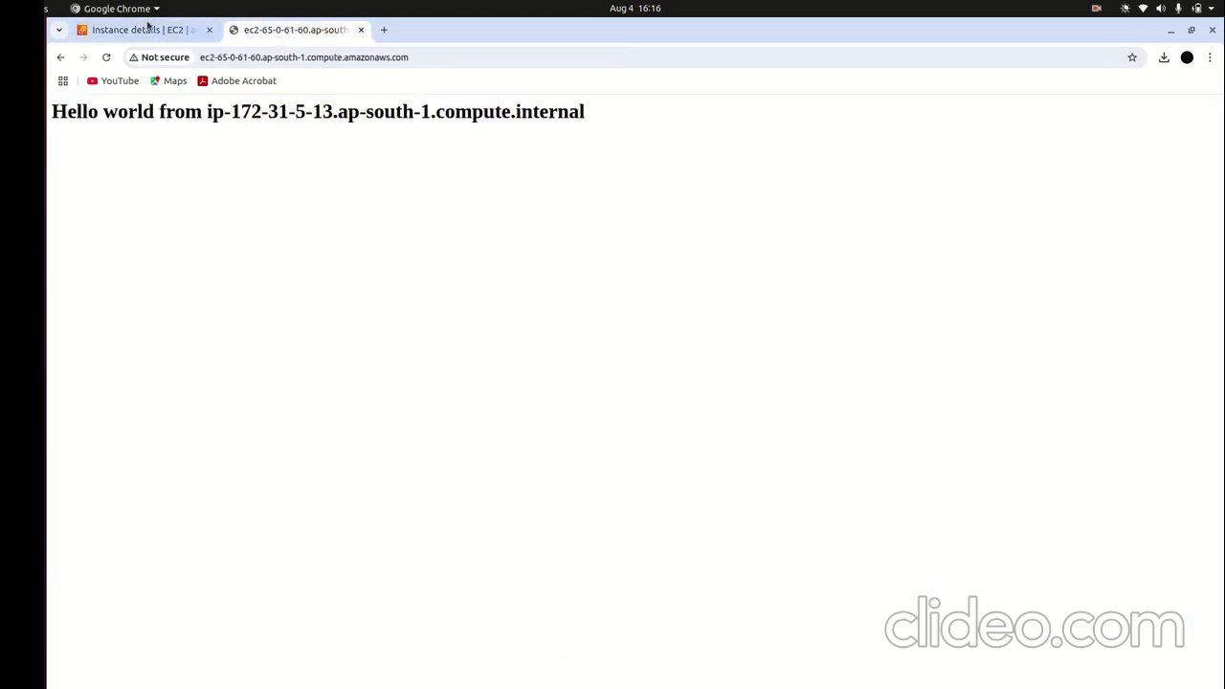
click(148, 29)
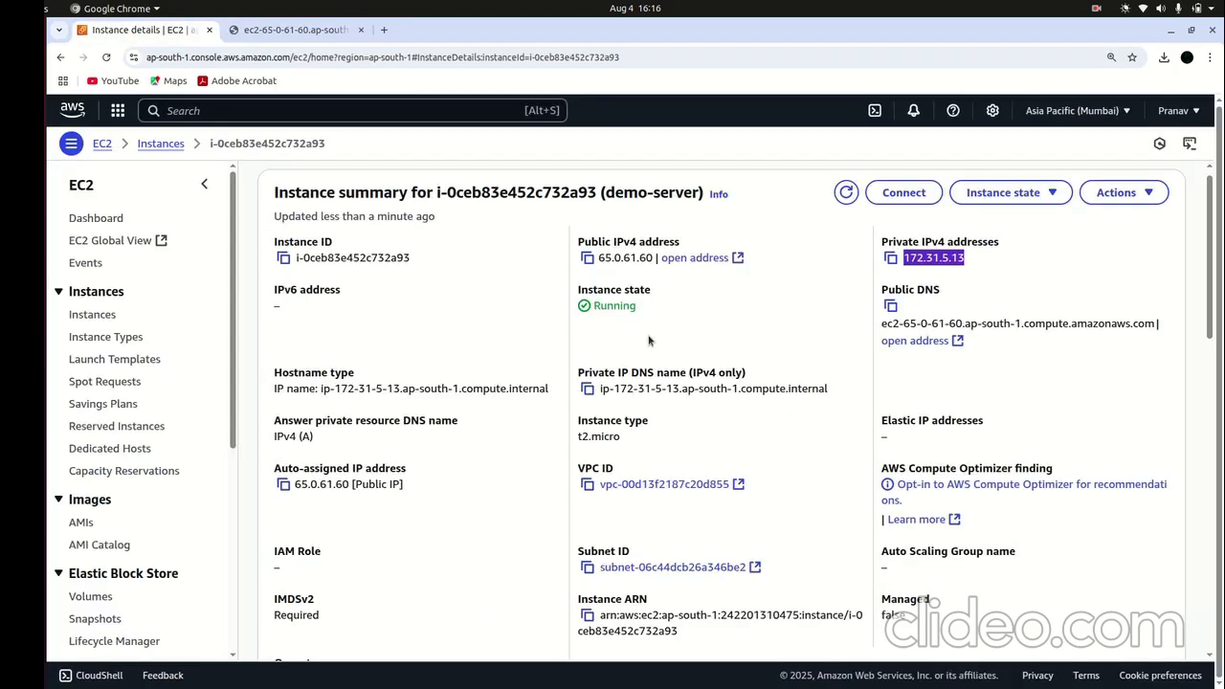
Examine the remaining summary fields and the Instance details section of demo-server
scroll(648, 341, down, 1)
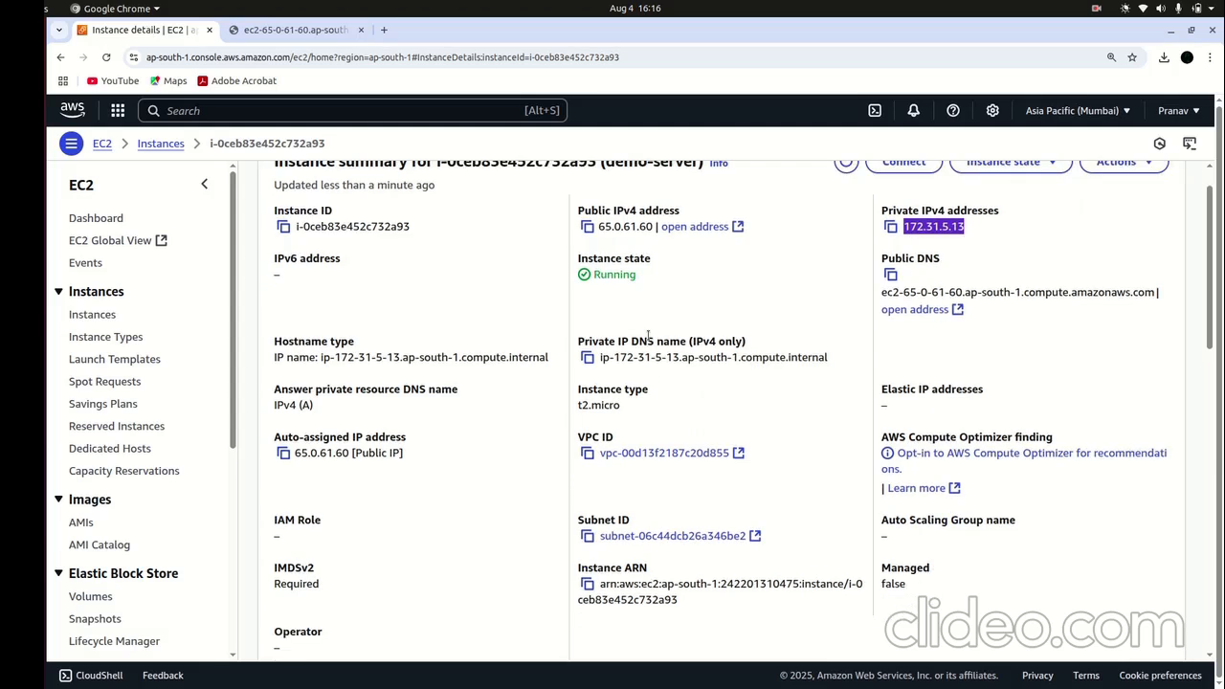
scroll(661, 381, down, 2)
drag(882, 332, 982, 333)
scroll(665, 518, down, 3)
scroll(551, 517, down, 3)
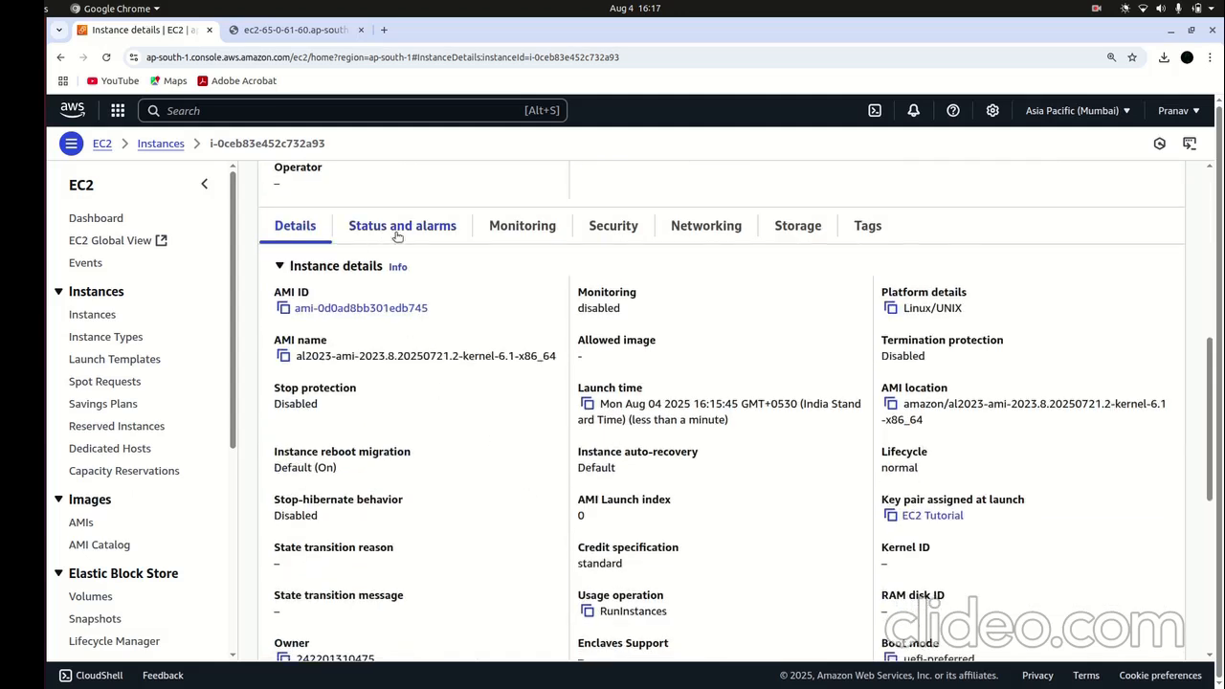
scroll(451, 424, down, 5)
scroll(452, 425, up, 5)
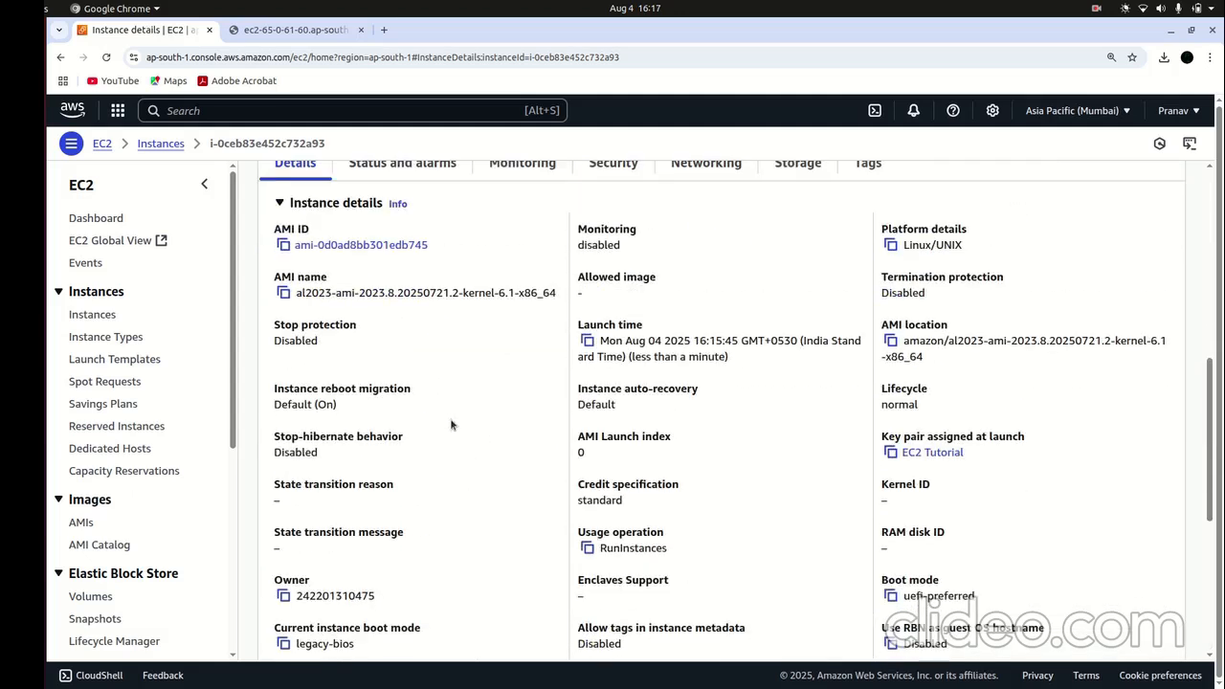
Examine the status checks of demo-server and expand their metrics graphs
scroll(451, 424, up, 2)
click(401, 304)
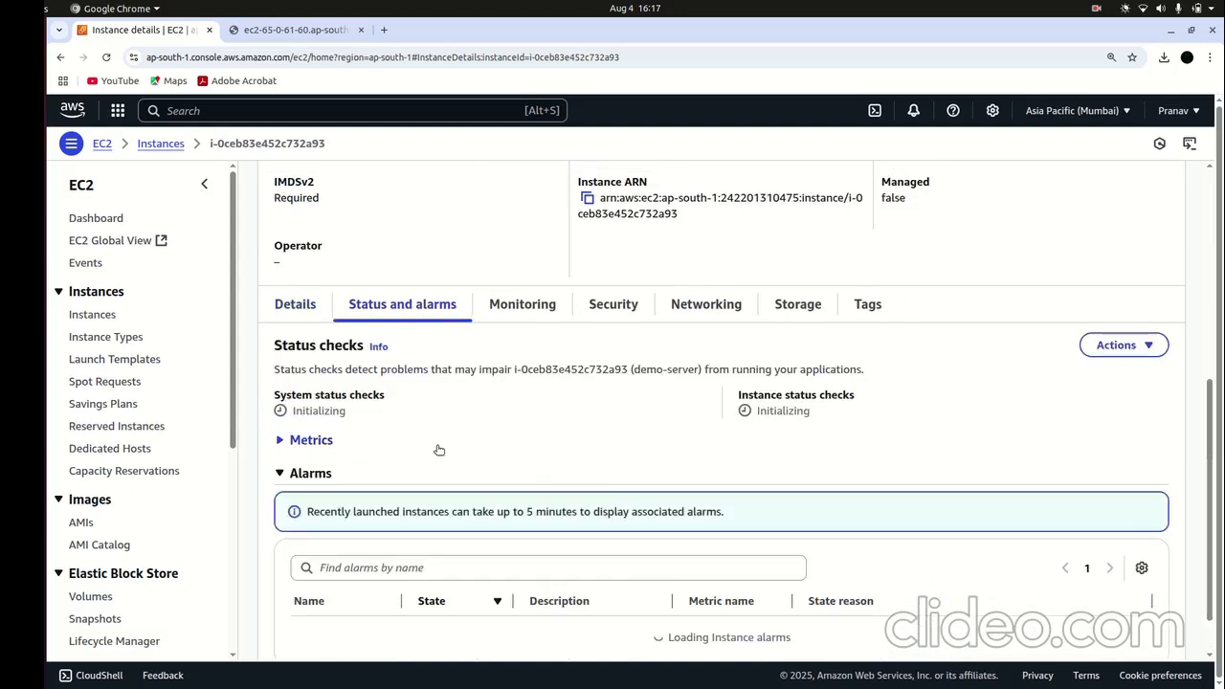
scroll(292, 378, down, 1)
click(300, 385)
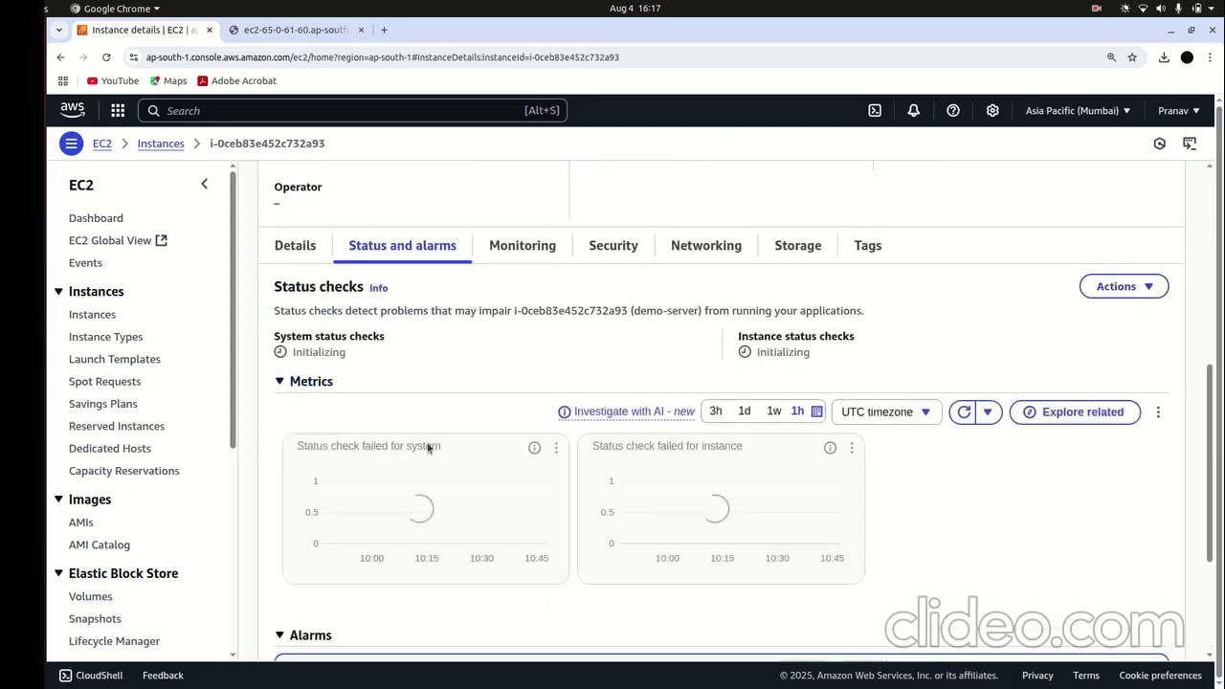
scroll(430, 450, down, 2)
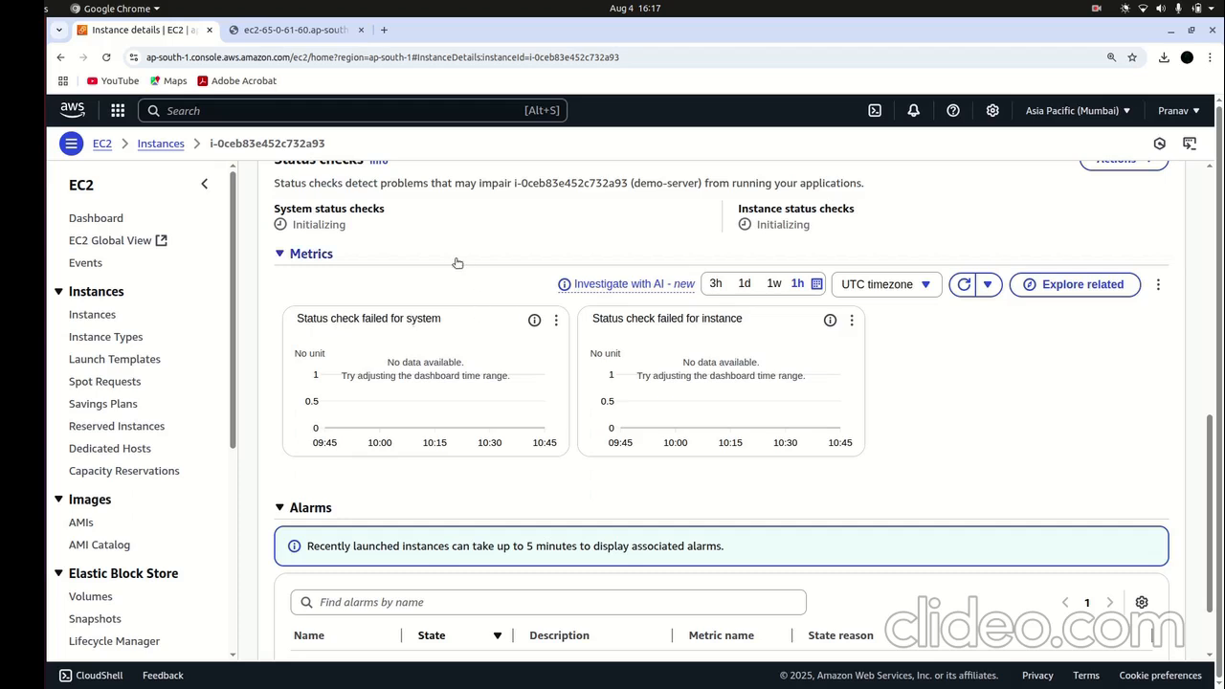
scroll(465, 391, up, 12)
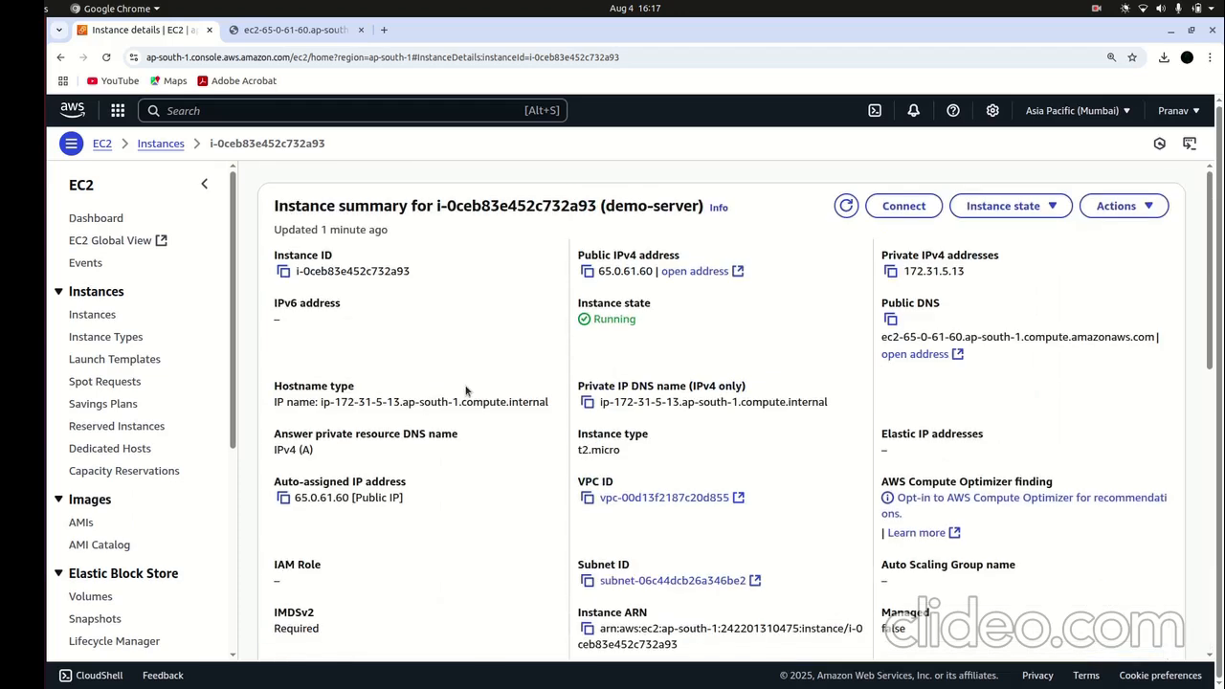
Examine the monitoring graphs of demo-server for CPU, network and CPU credit metrics
scroll(426, 474, down, 5)
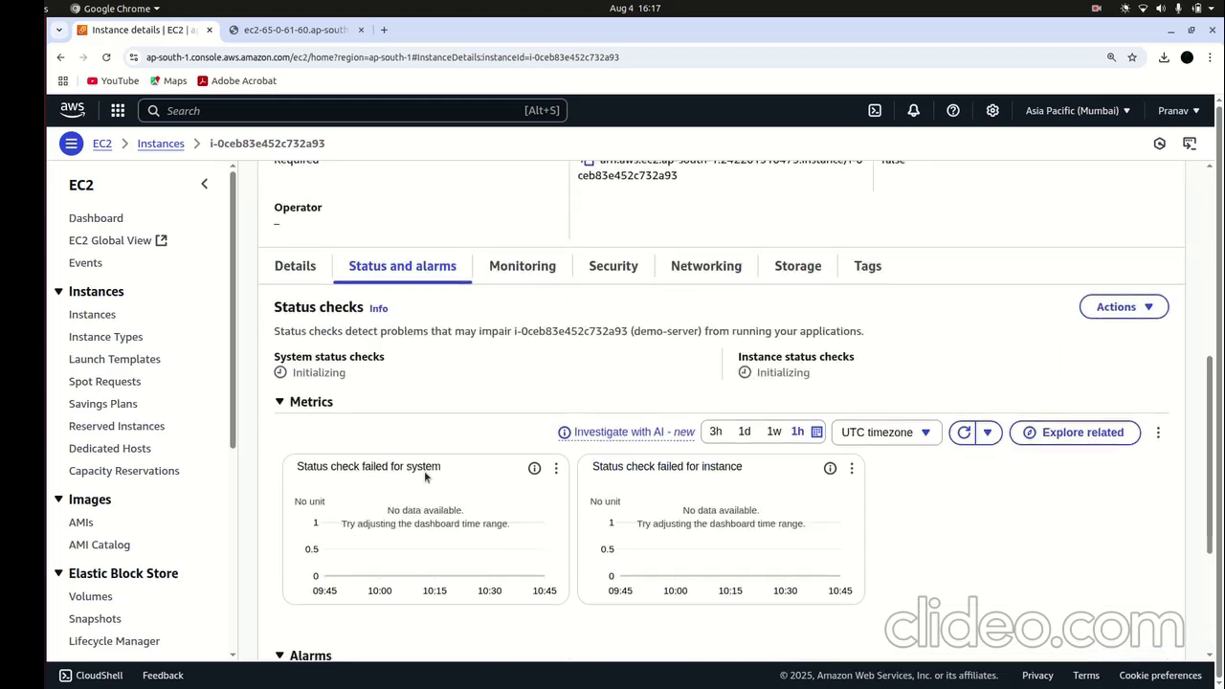
click(522, 266)
scroll(465, 410, down, 3)
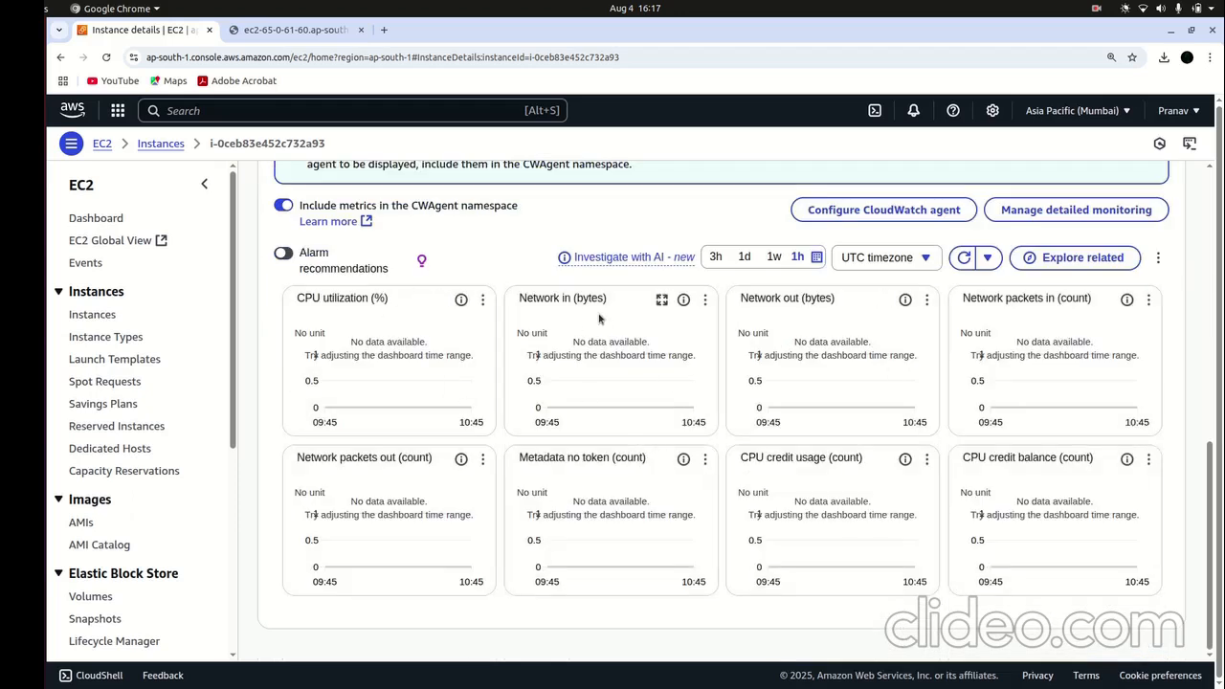
Examine demo-server's security details, including its security group and the port ranges of the inbound rules
scroll(658, 349, up, 5)
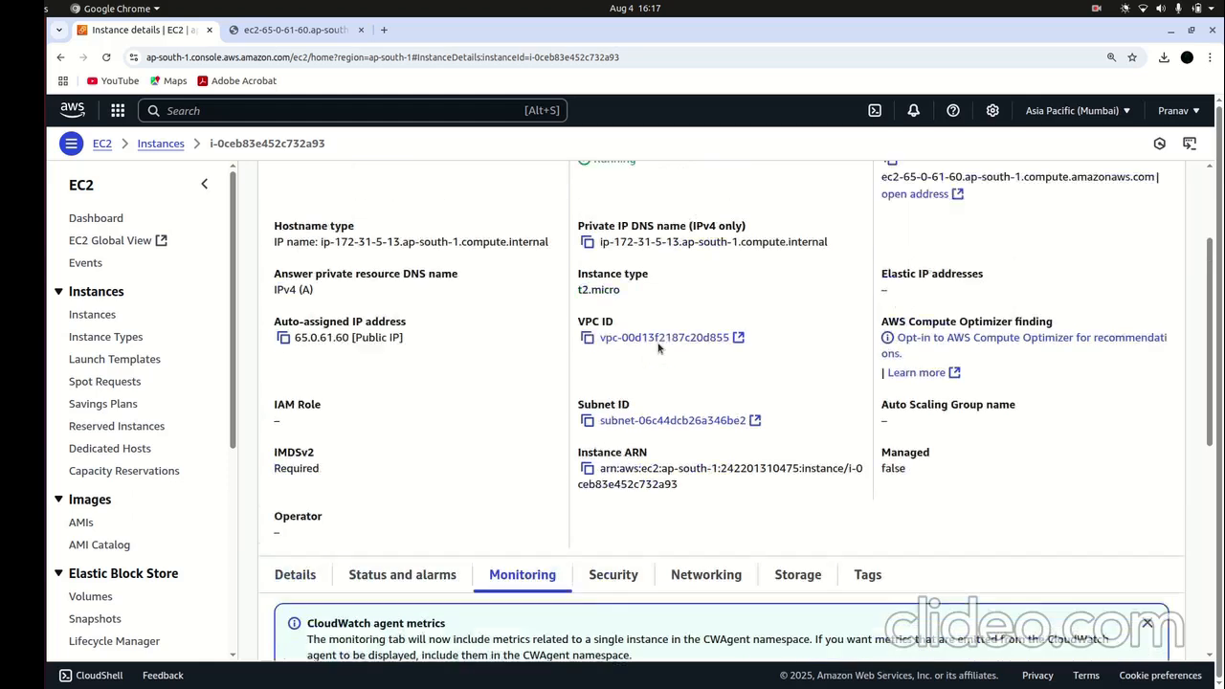
scroll(659, 348, down, 3)
click(613, 345)
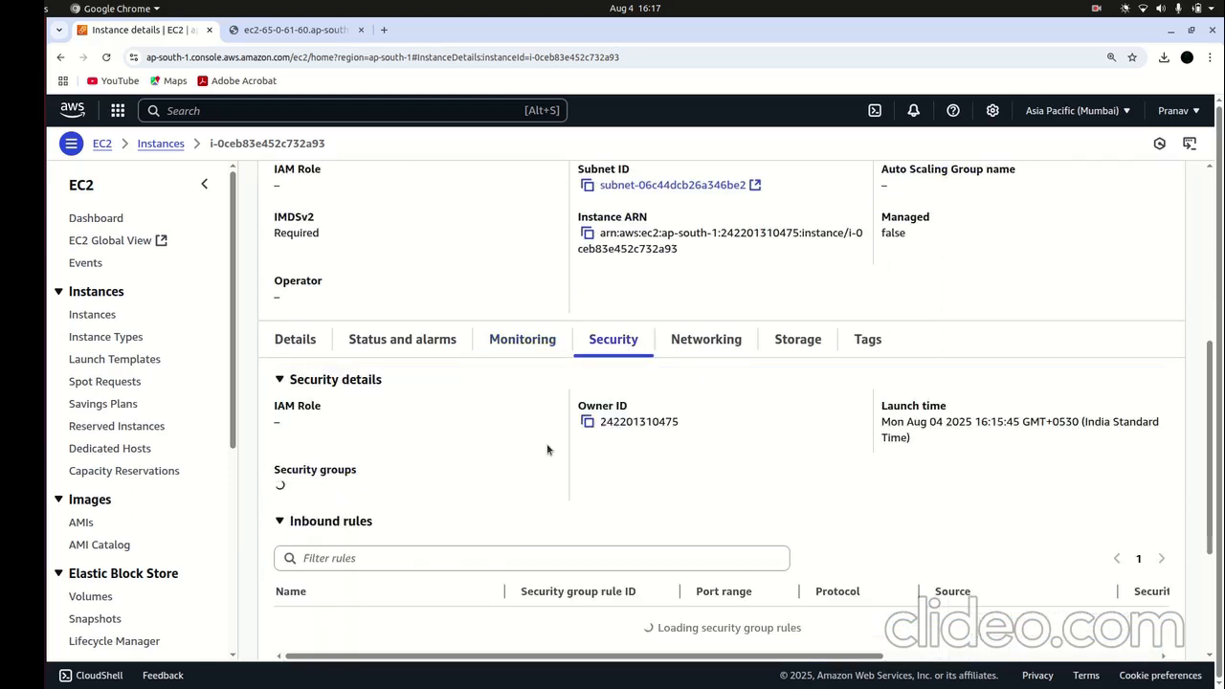
scroll(548, 450, down, 2)
scroll(675, 411, down, 1)
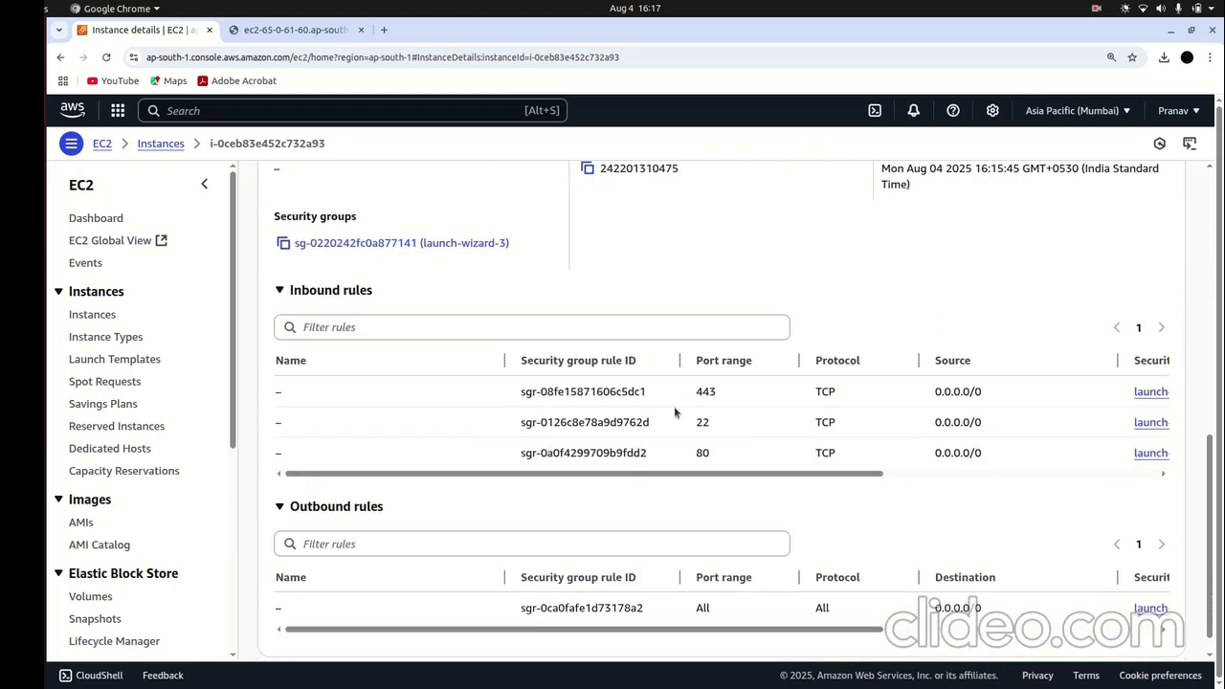
drag(721, 391, 694, 454)
scroll(710, 472, up, 3)
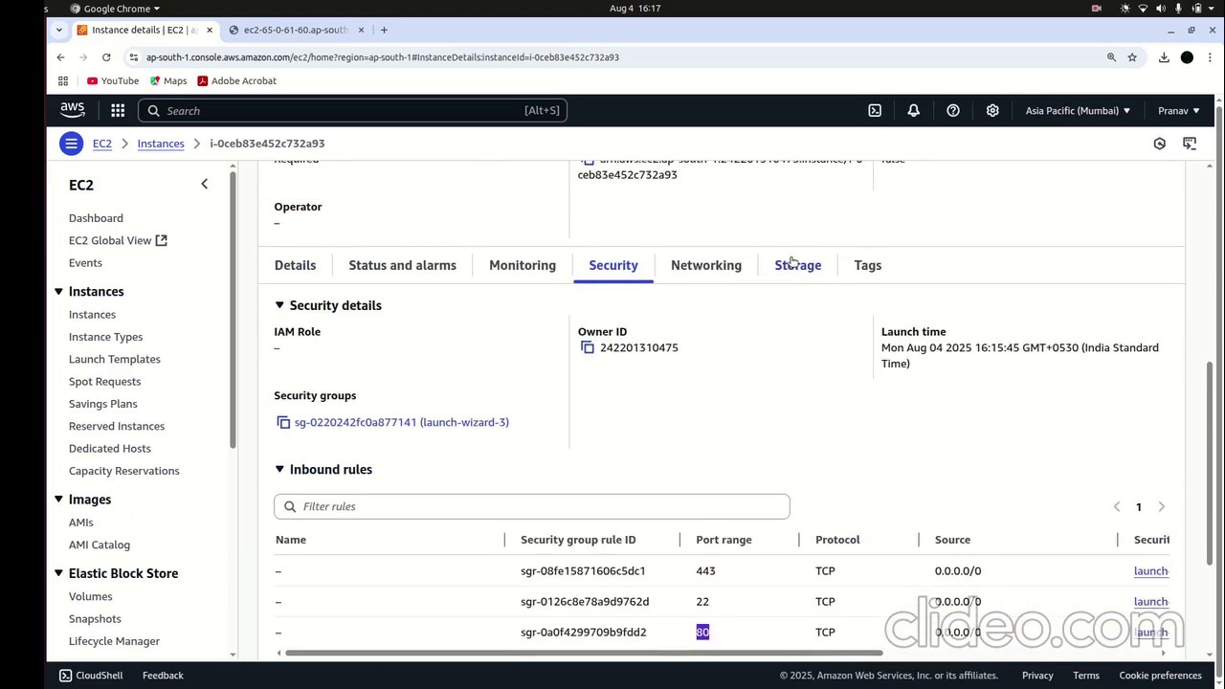
Examine the storage information of demo-server, including the root device details and the attached block device
click(793, 264)
scroll(606, 322, down, 3)
scroll(605, 322, right, 2)
scroll(608, 369, up, 1)
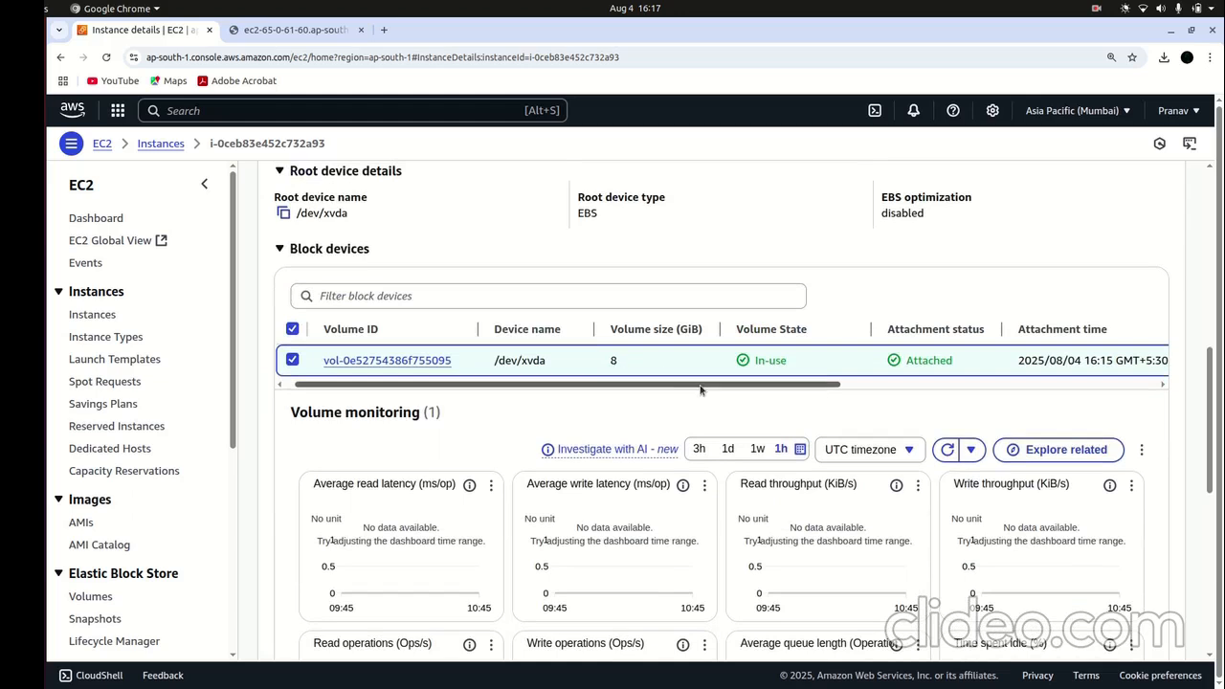
drag(700, 390, 514, 402)
scroll(506, 430, down, 3)
scroll(507, 430, up, 3)
scroll(507, 430, up, 1)
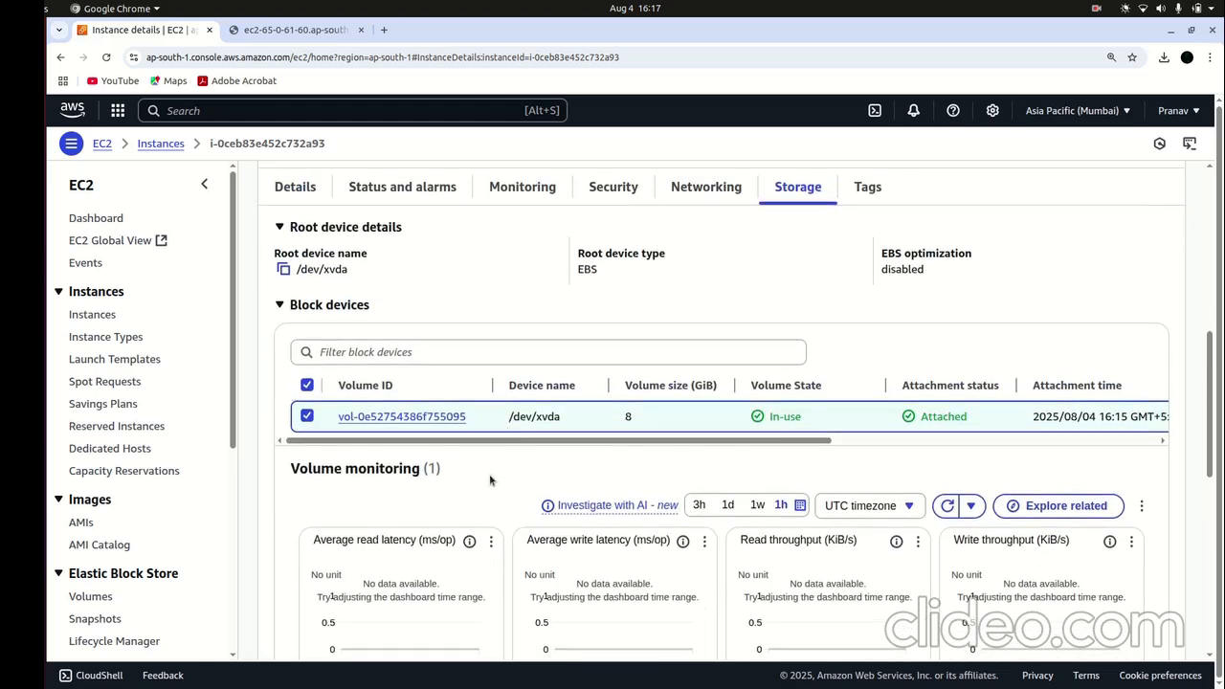
Examine the volume monitoring graphs of demo-server's block device and return to the Instances list
scroll(493, 482, down, 2)
scroll(348, 394, down, 3)
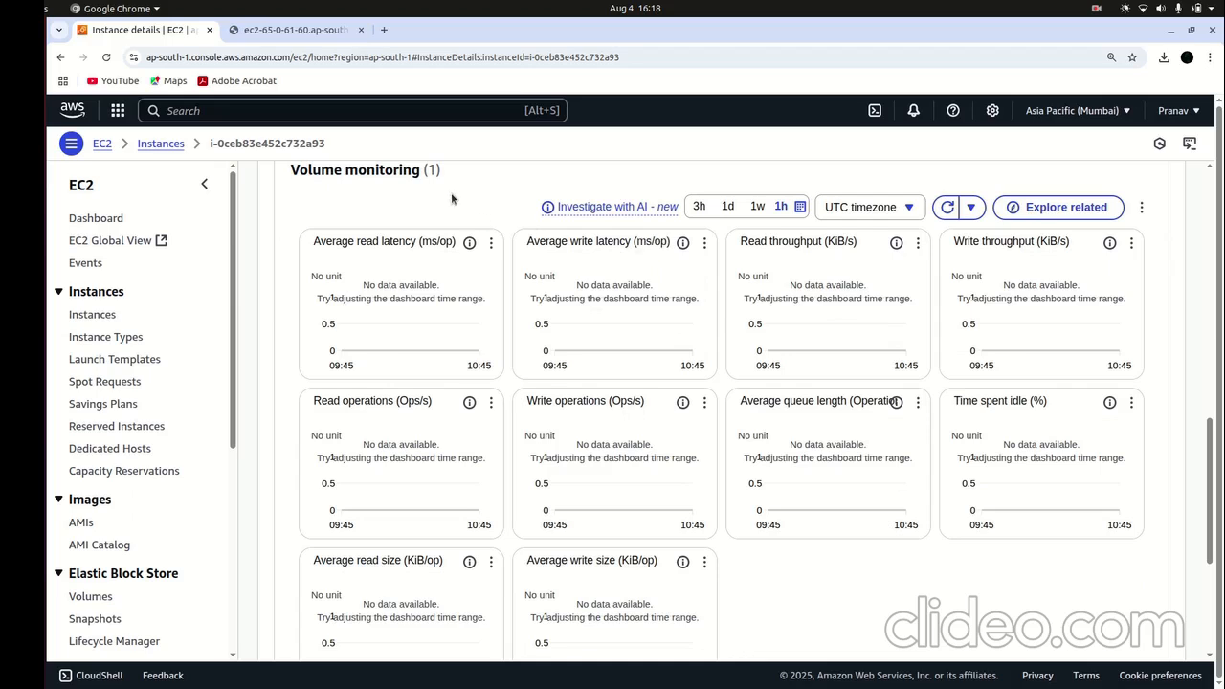
scroll(455, 198, up, 1)
scroll(464, 277, up, 4)
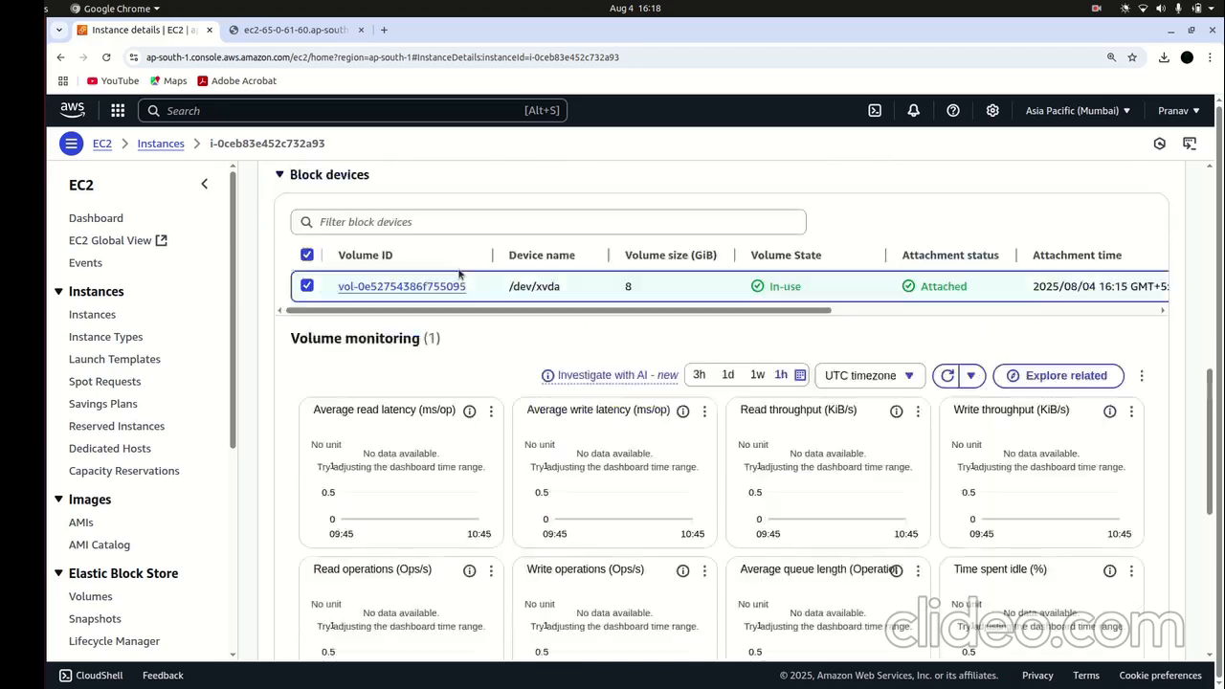
scroll(458, 274, up, 8)
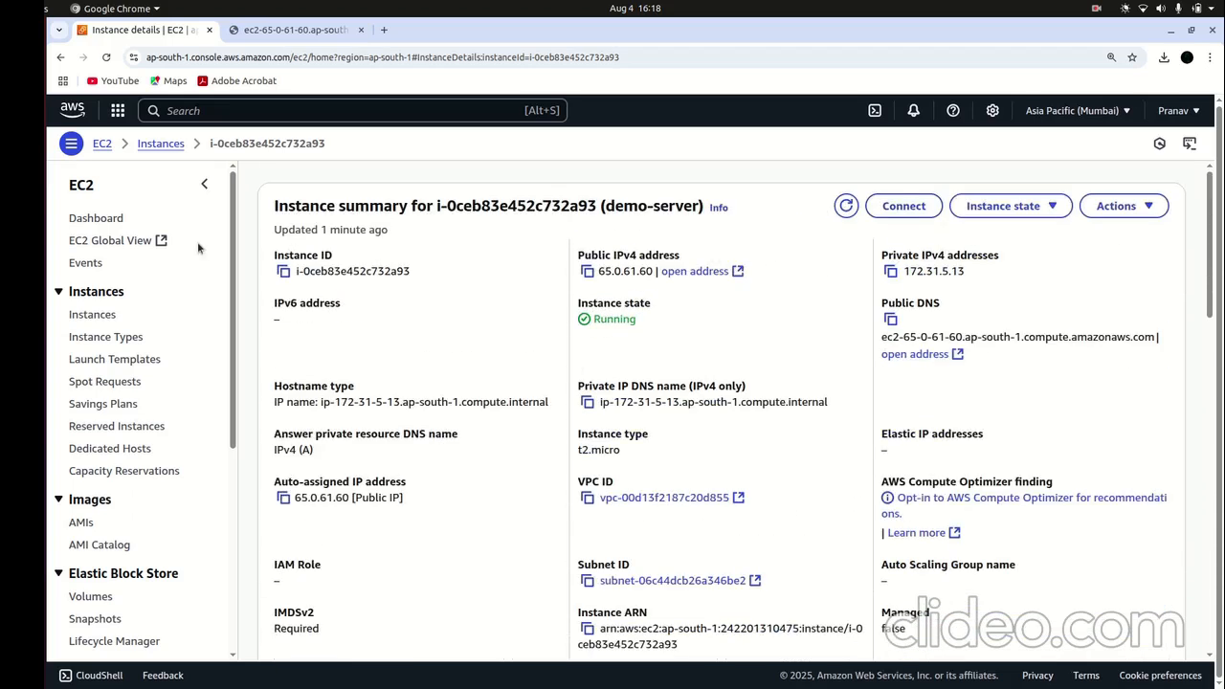
click(111, 315)
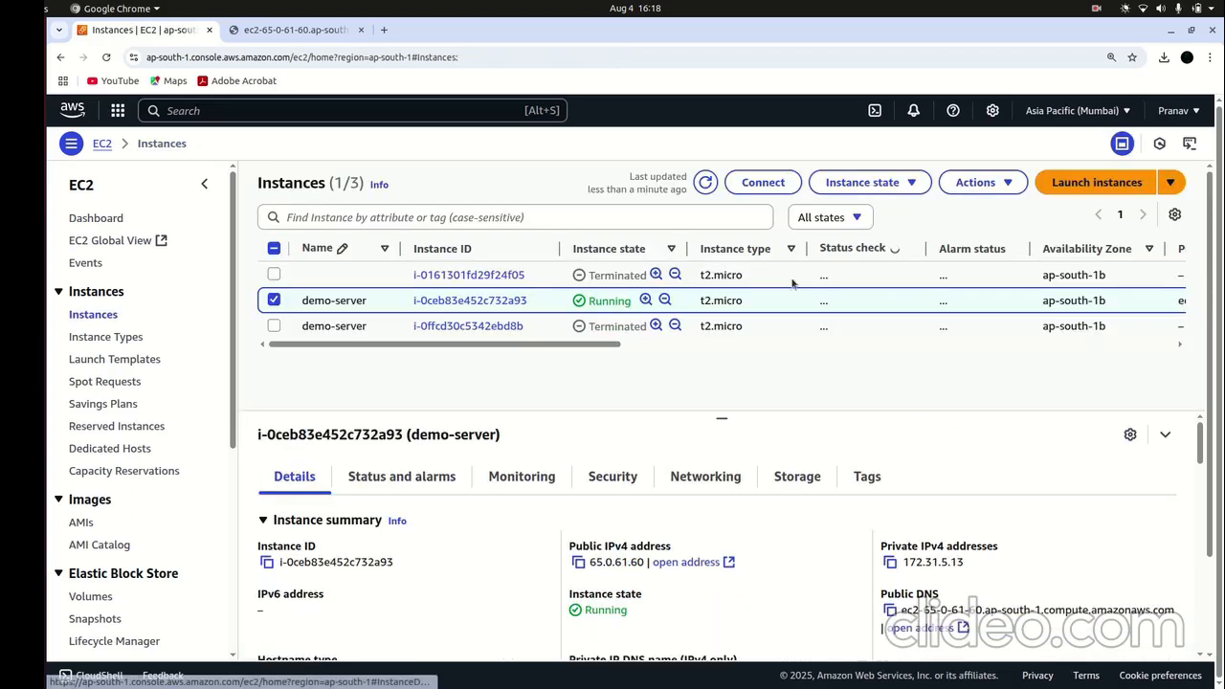
Switch to the Terminal, recall the previous ssh command for ec2-user with EC2_Tutorial.pem, and start erasing its old host IP address
key(alt+Tab)
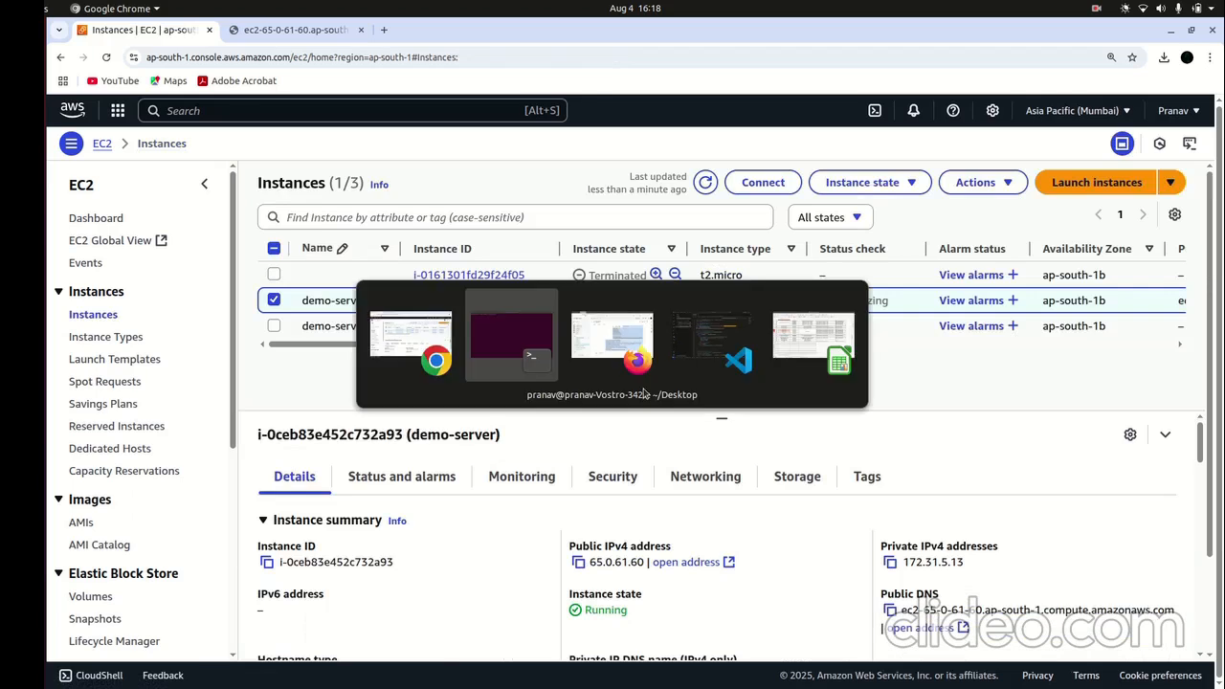
key(Up)
key(BackSpace)
key(BackSpace)
key(BackSpace)
key(BackSpace)
key(BackSpace)
key(BackSpace)
key(BackSpace)
key(BackSpace)
key(BackSpace)
key(BackSpace)
key(BackSpace)
key(BackSpace)
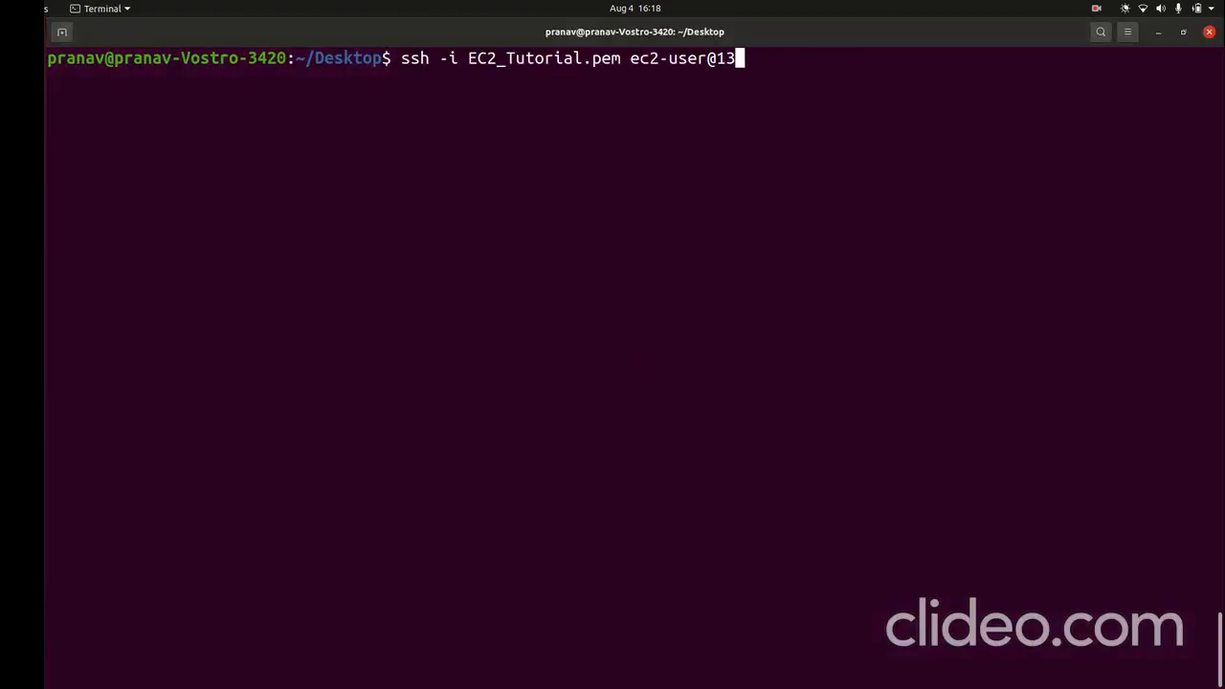
Look up demo-server's public IPv4 address in the EC2 console and set the ssh command's host to 65.0.61.60 in the Terminal
key(alt+Tab)
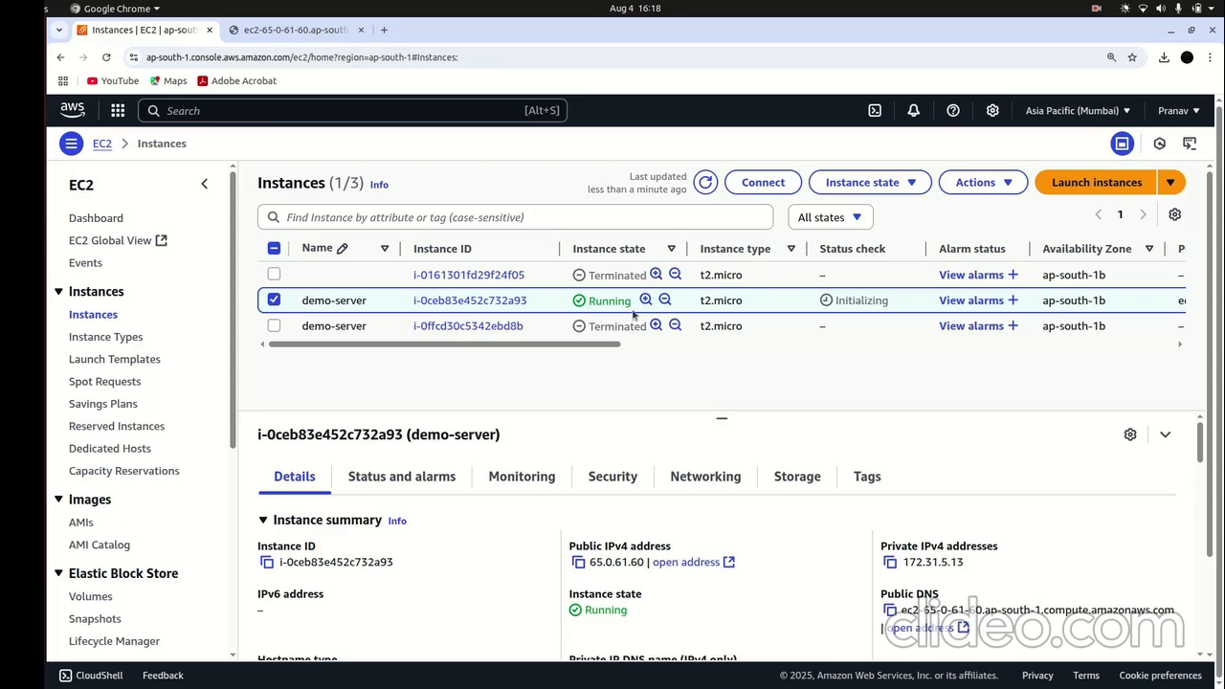
key(alt+Tab)
key(alt+Tab)
click(488, 300)
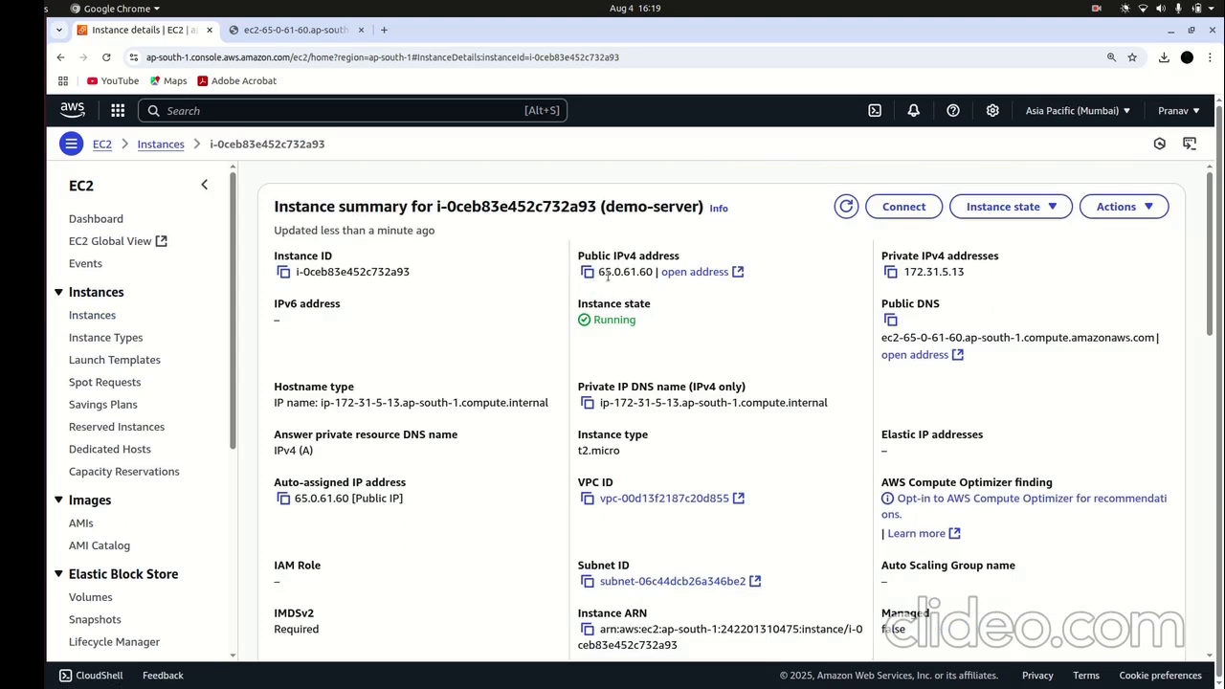
key(alt+Tab)
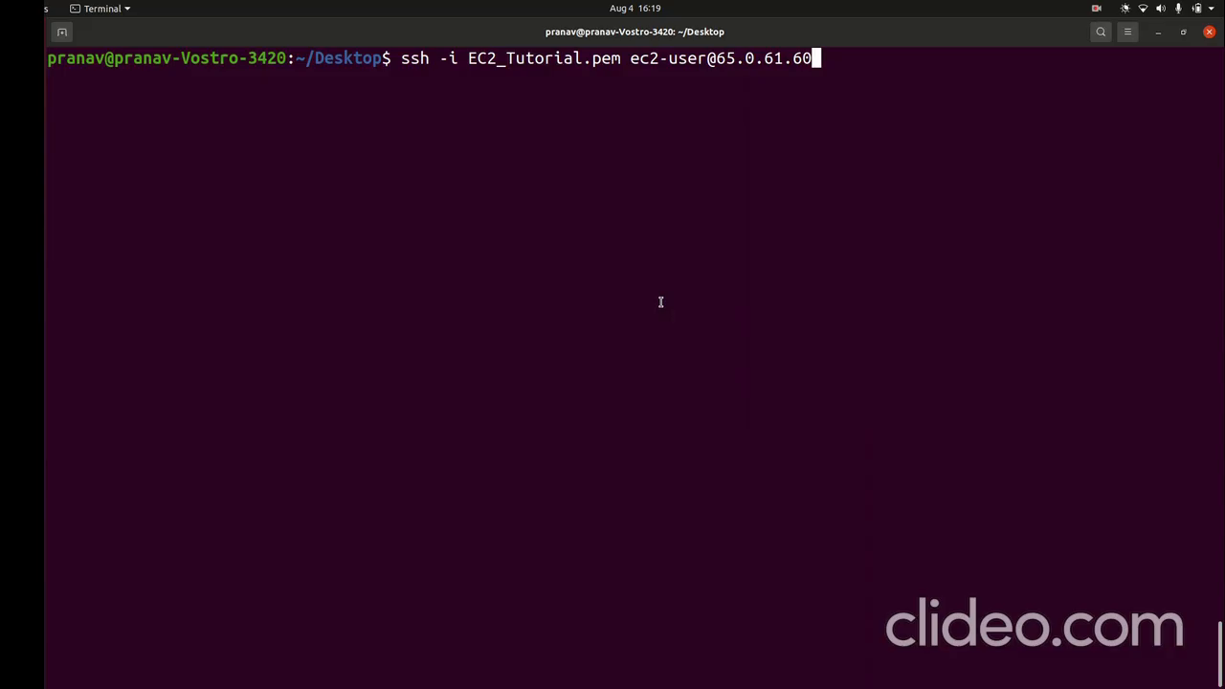
Connect to demo-server over SSH as ec2-user with the EC2_Tutorial.pem key, answering yes to trust the host
drag(619, 58, 467, 59)
click(467, 58)
key(Return)
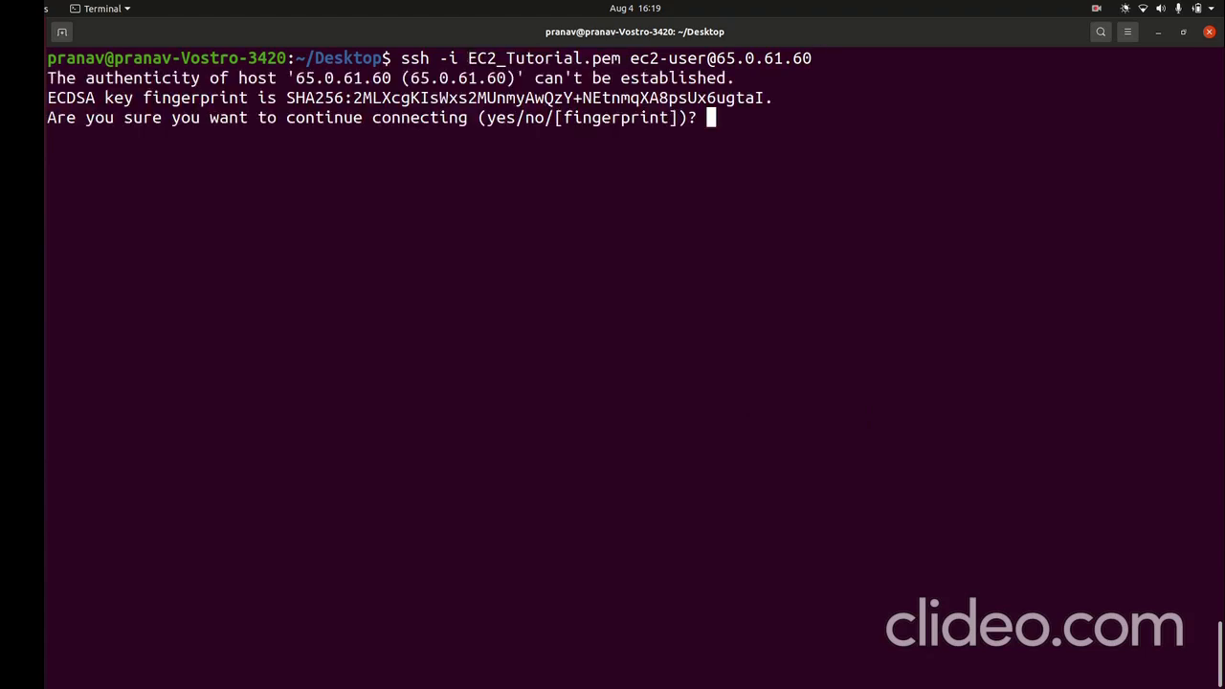
text(yes)
key(Return)
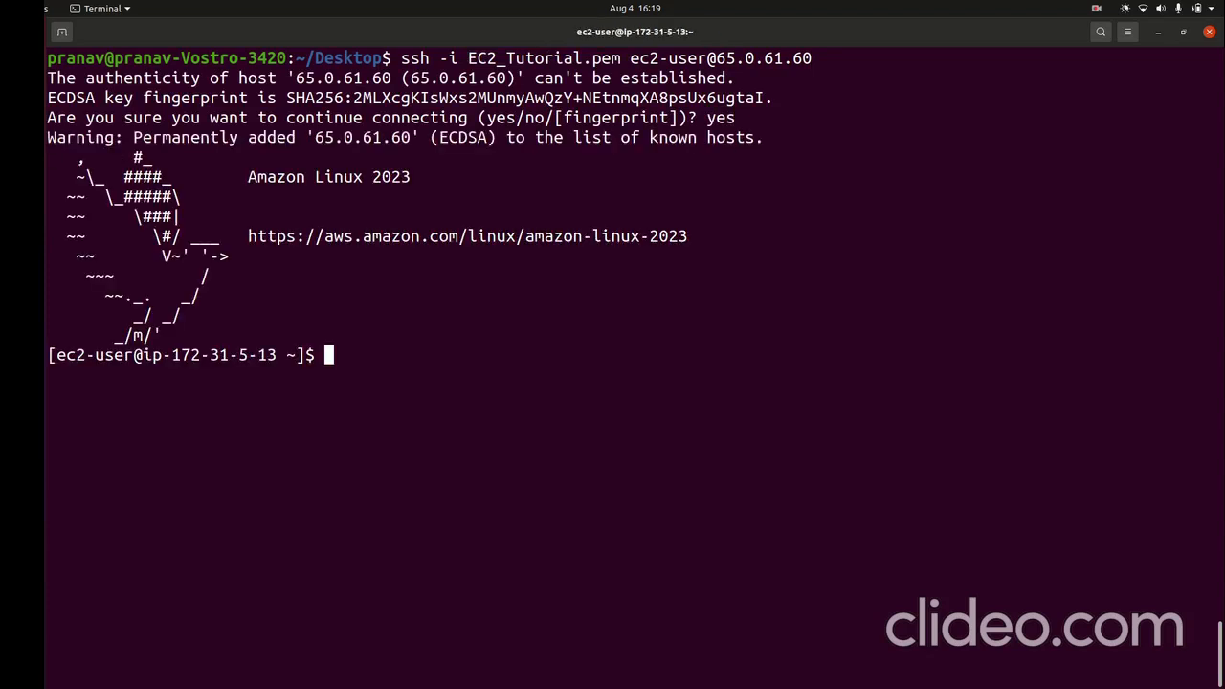
List the home directory on the instance, then review the public IP address in Chrome and the key file name in the ssh command
text(ls)
key(Return)
key(alt+Tab)
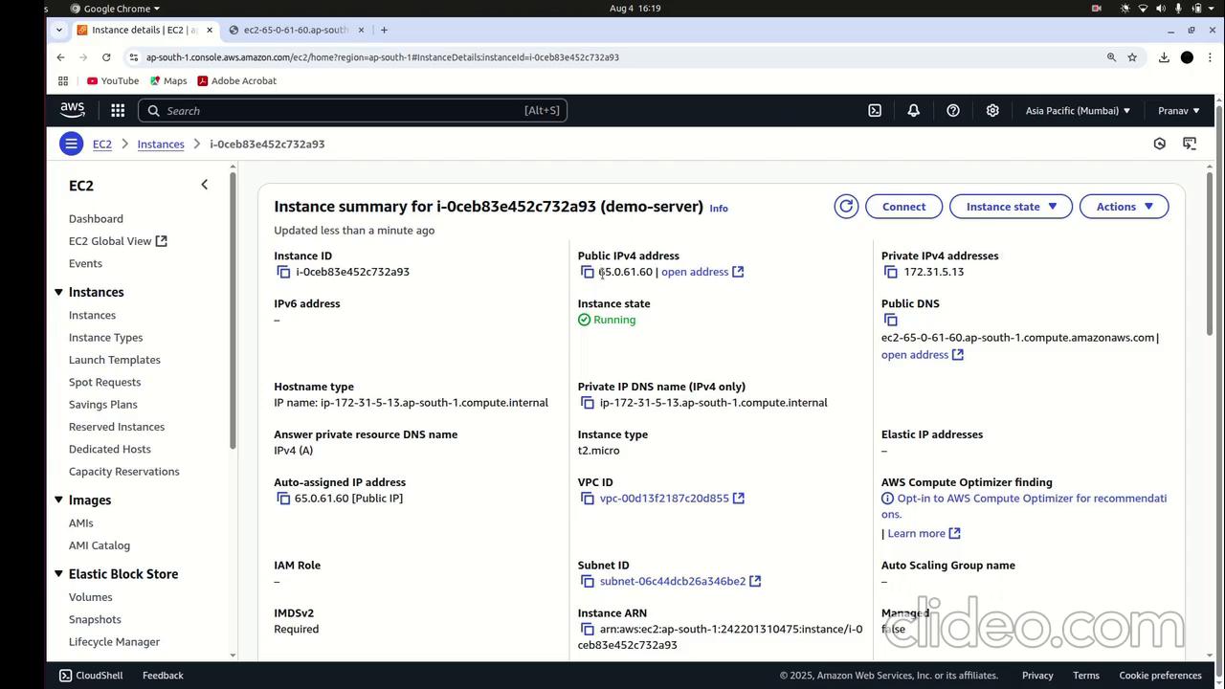
key(alt+Tab)
drag(467, 58, 621, 59)
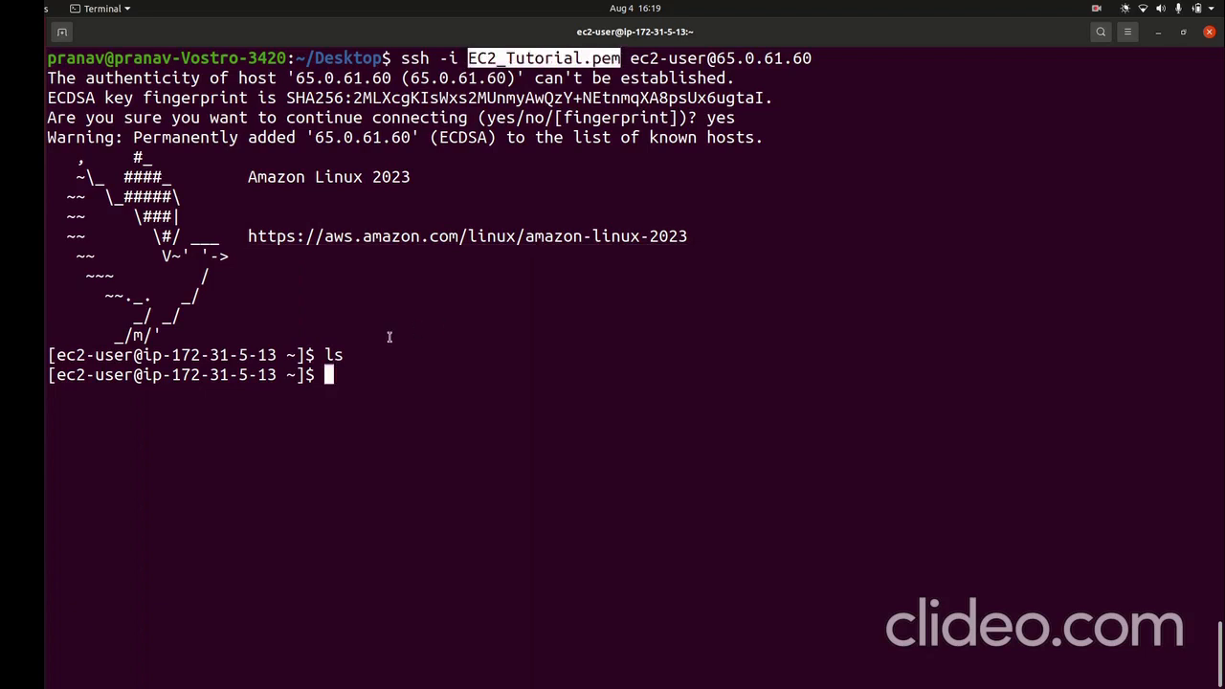
Create a directory named project in the instance's home directory, verify it with a listing, and switch back to Chrome
text(mkdir project)
key(Return)
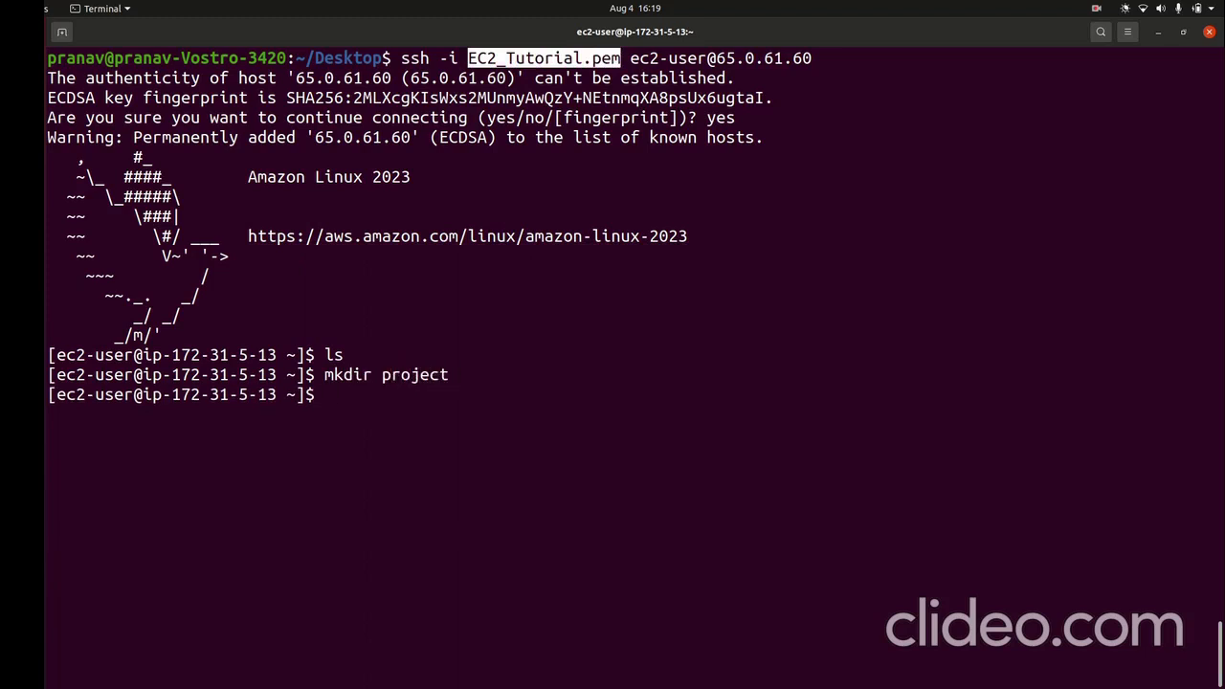
text(ls)
key(Return)
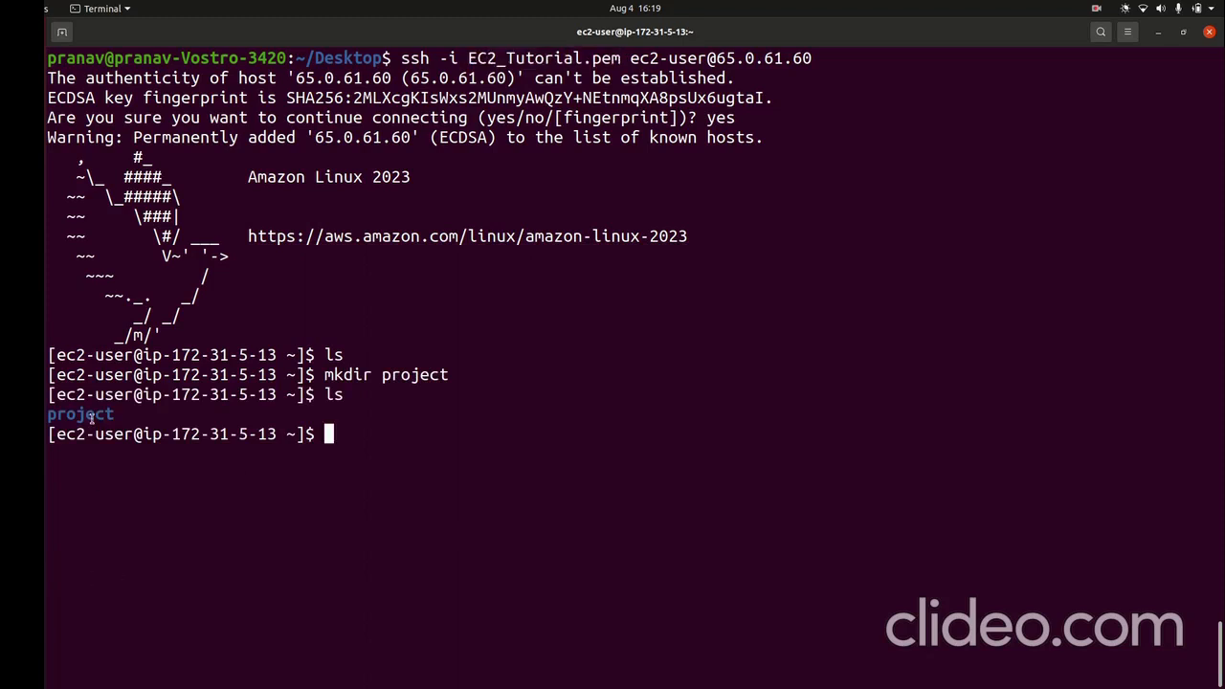
double_click(91, 416)
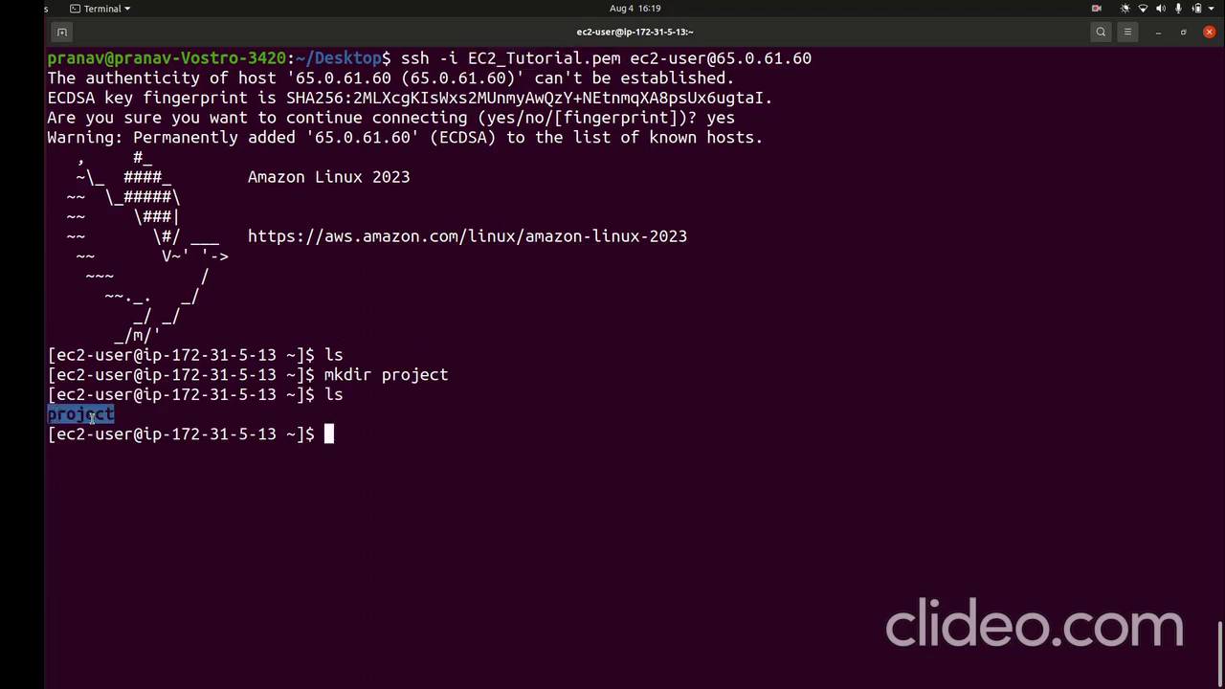
key(alt+Tab)
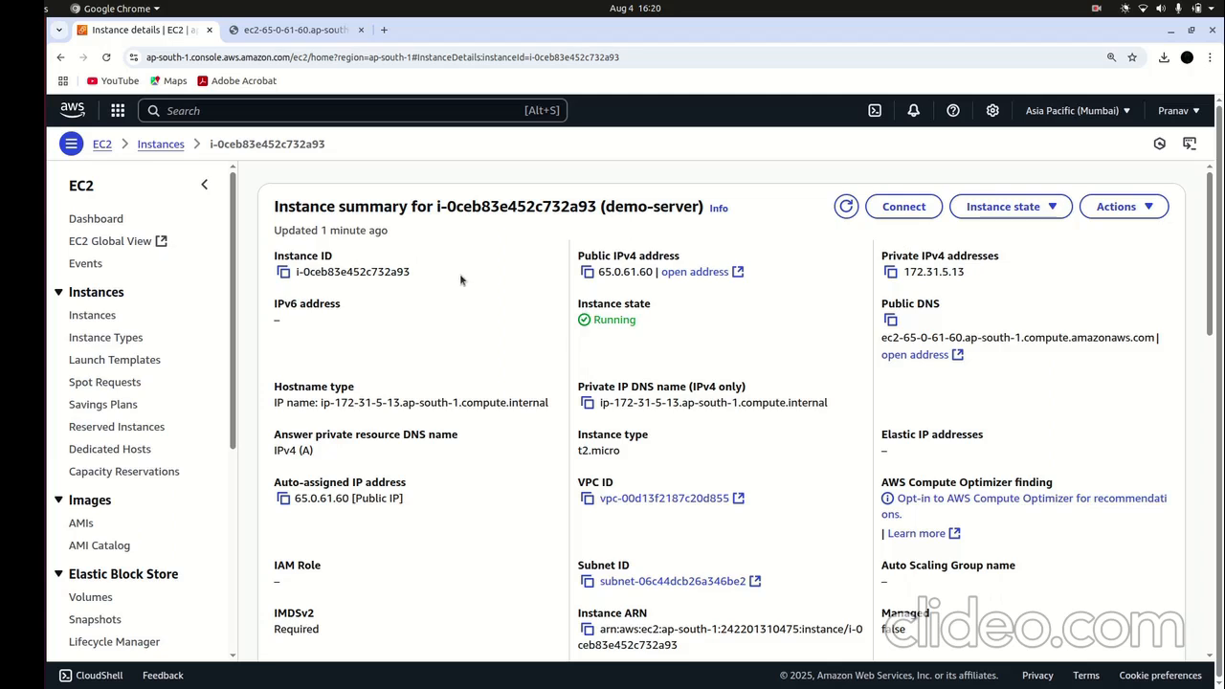